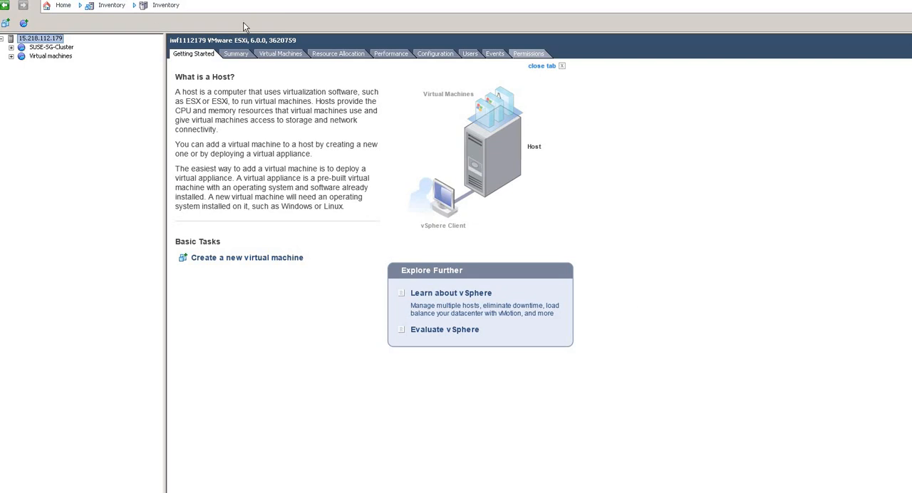
- Start a new virtual machine on the ESXi host with the Typical configuration and name it SUSE_12sp3
right_click(56, 42)
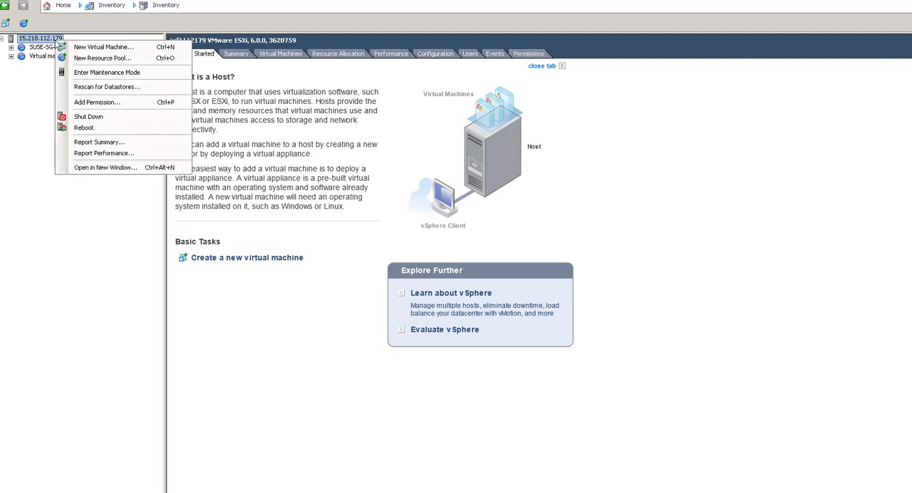
click(80, 47)
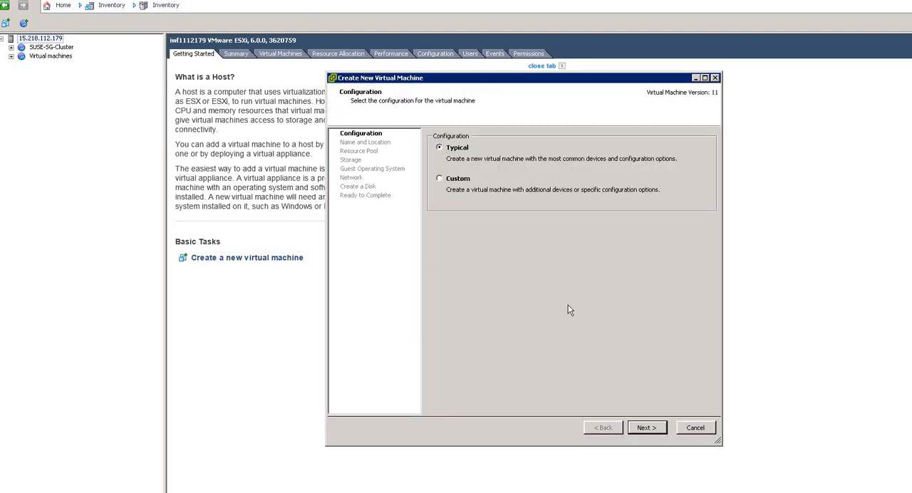
click(645, 429)
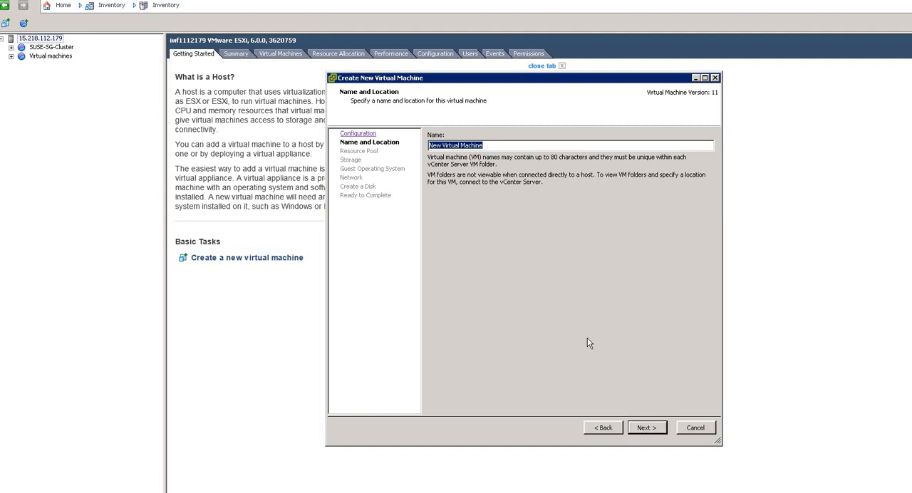
text(SU)
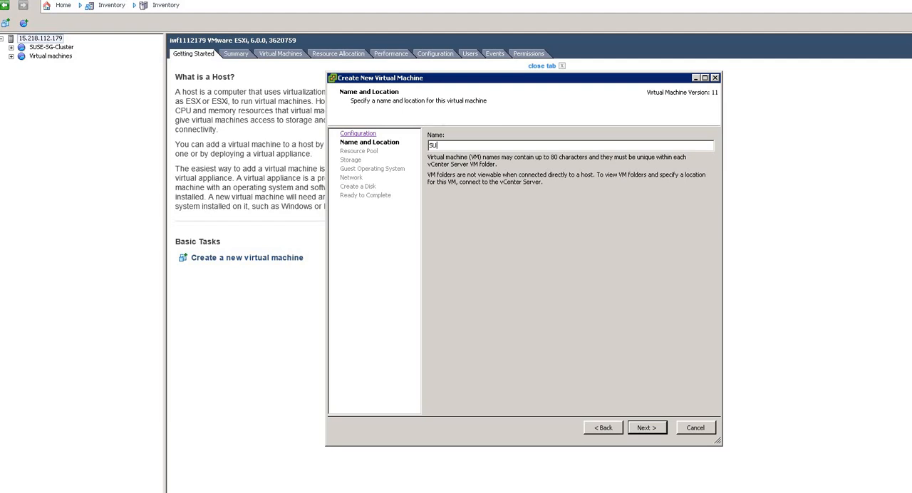
text(SE_)
text(12sp2)
key(BackSpace)
text(3)
click(645, 427)
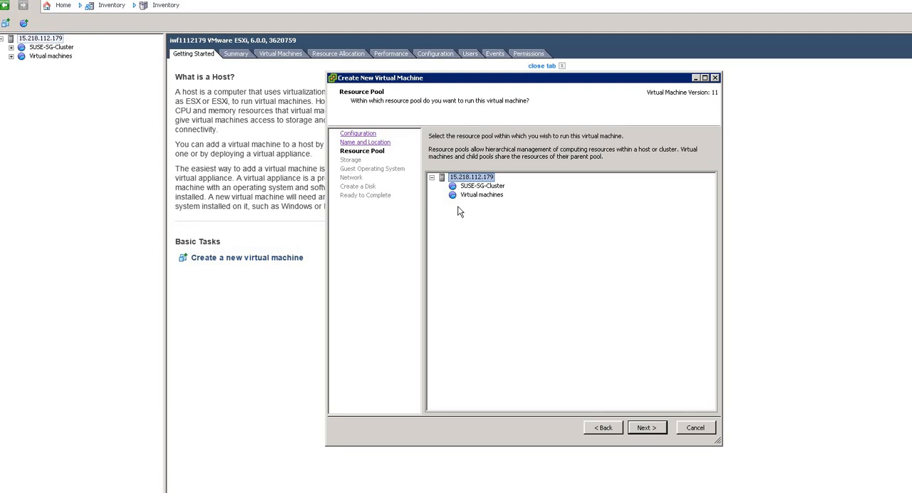
- Accept the host-level resource pool and CLUSTERSTORE storage, and choose Linux, SUSE Linux Enterprise 12 (64-bit), as the guest operating system
click(646, 428)
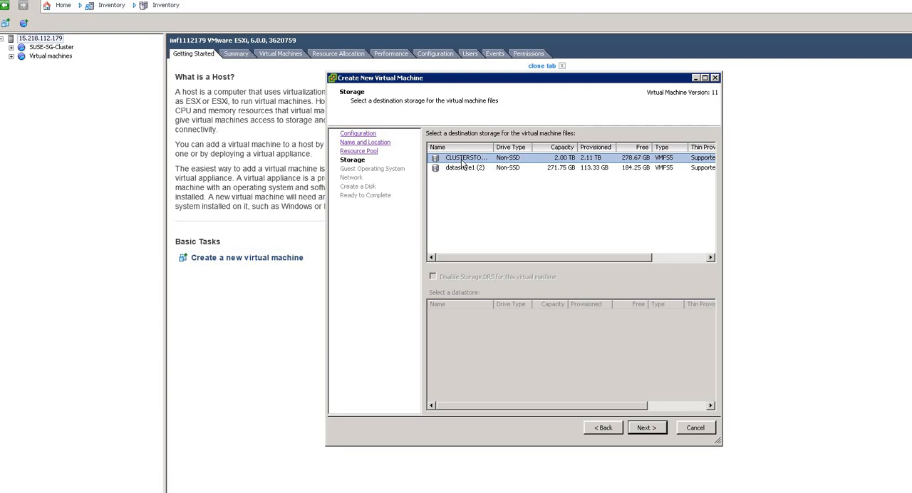
click(645, 428)
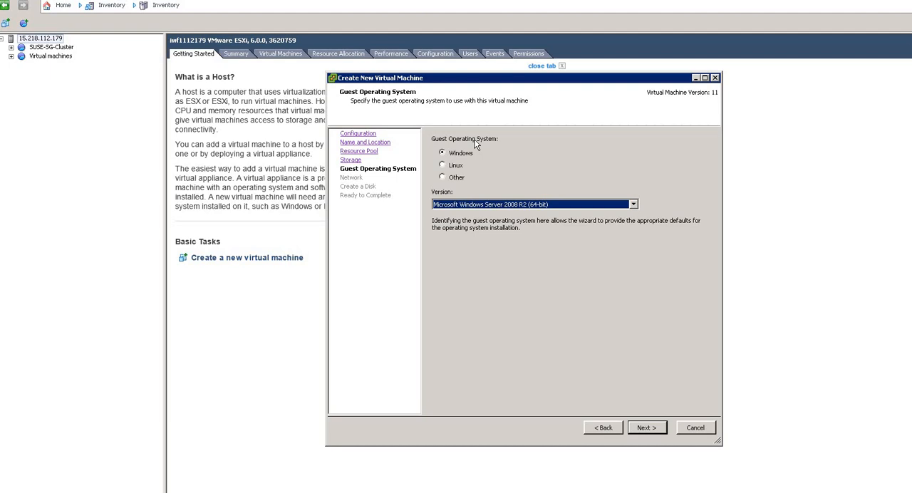
click(443, 166)
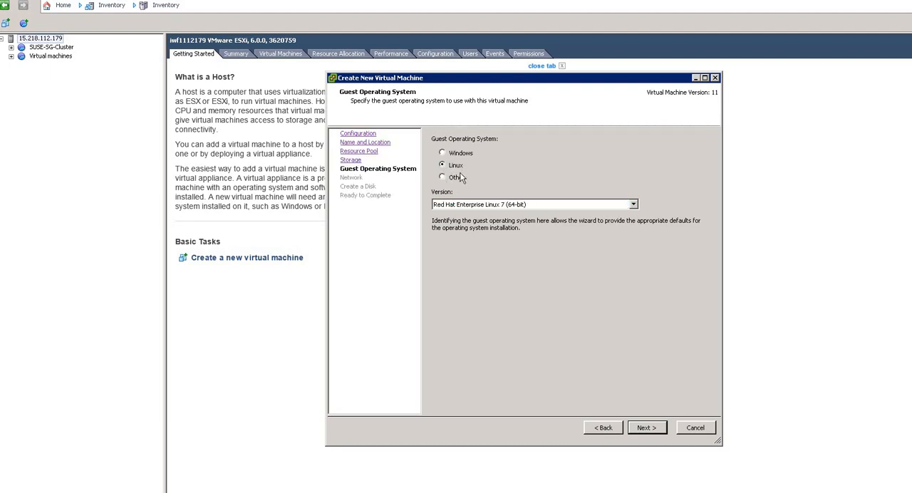
click(497, 205)
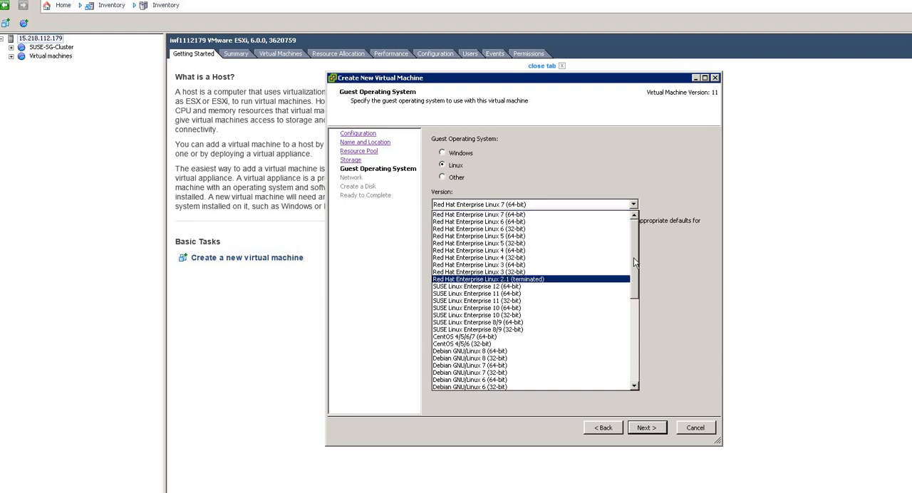
click(515, 287)
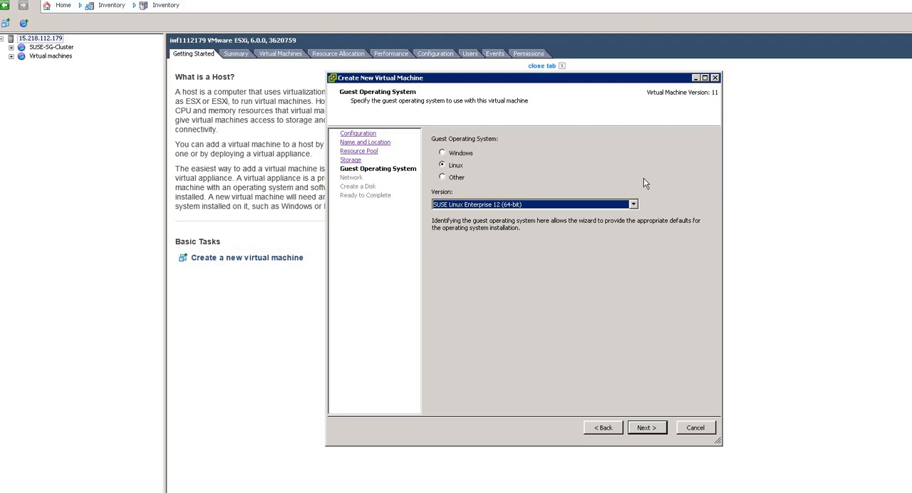
click(656, 428)
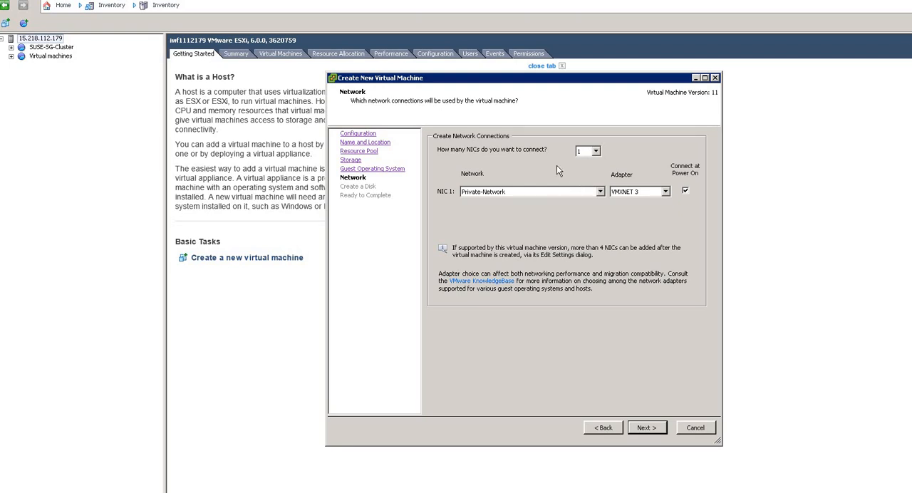
- Accept one VMXNET 3 NIC on Private-Network and define a 40 GB virtual disk with Thin Provision
click(646, 428)
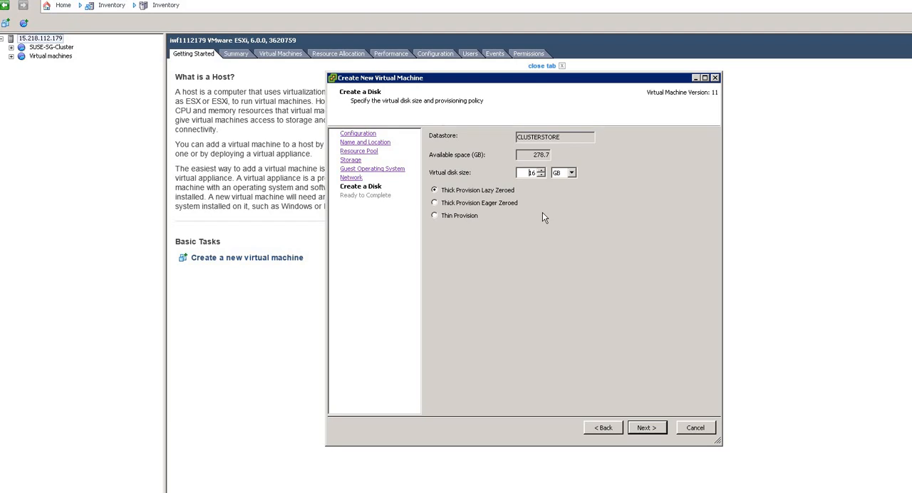
key(Right)
key(BackSpace)
key(Delete)
text(40)
click(461, 215)
click(650, 429)
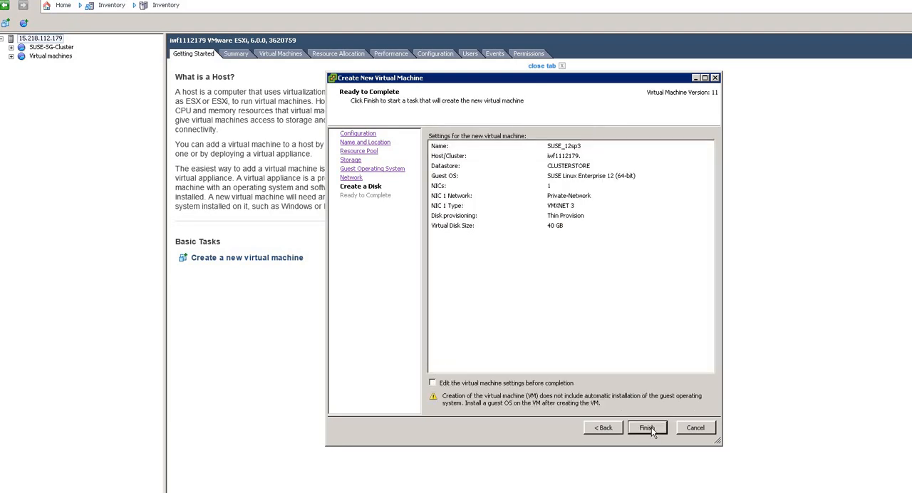
- Choose to edit the virtual machine settings before completion and set the memory size to 16 GB
click(432, 384)
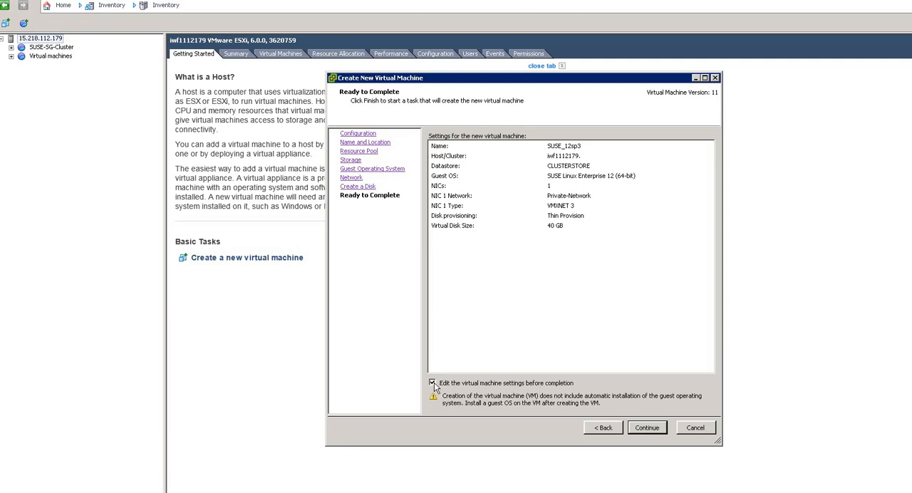
click(646, 427)
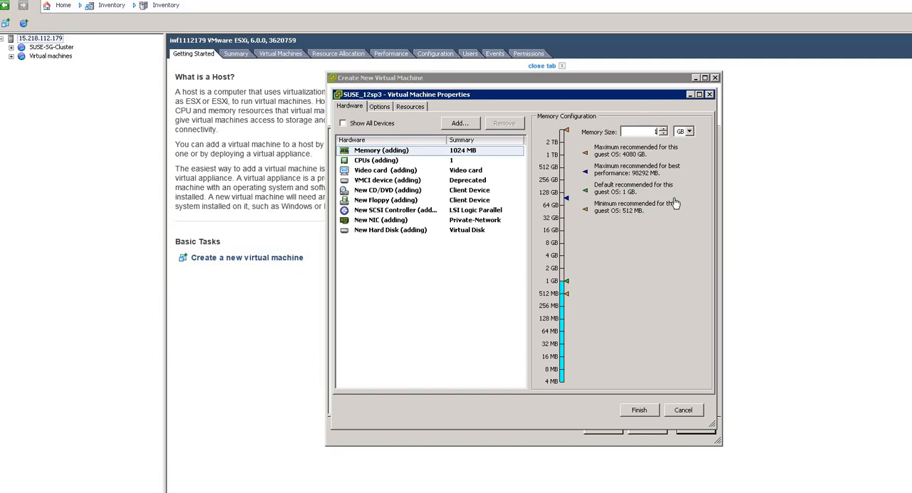
text(6)
- Set the CPUs to 2 virtual sockets with 2 cores per socket and finish creating the virtual machine
click(392, 164)
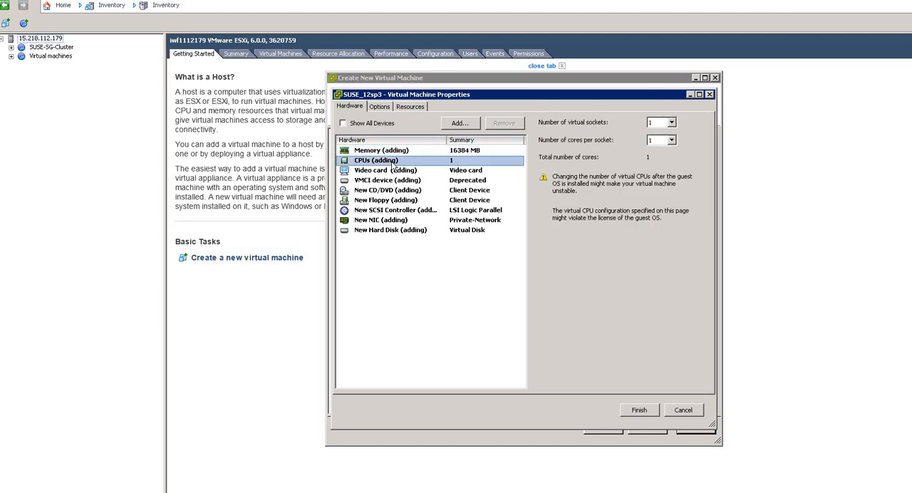
click(671, 123)
click(665, 140)
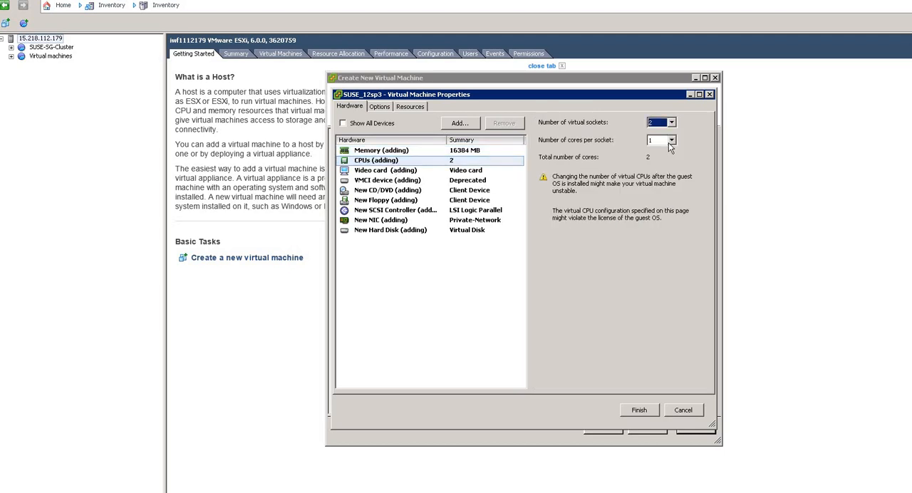
click(670, 142)
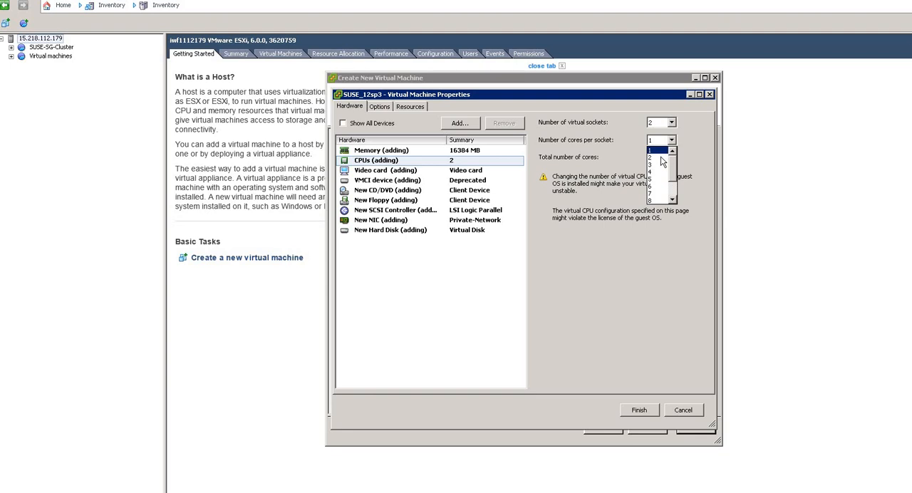
click(659, 158)
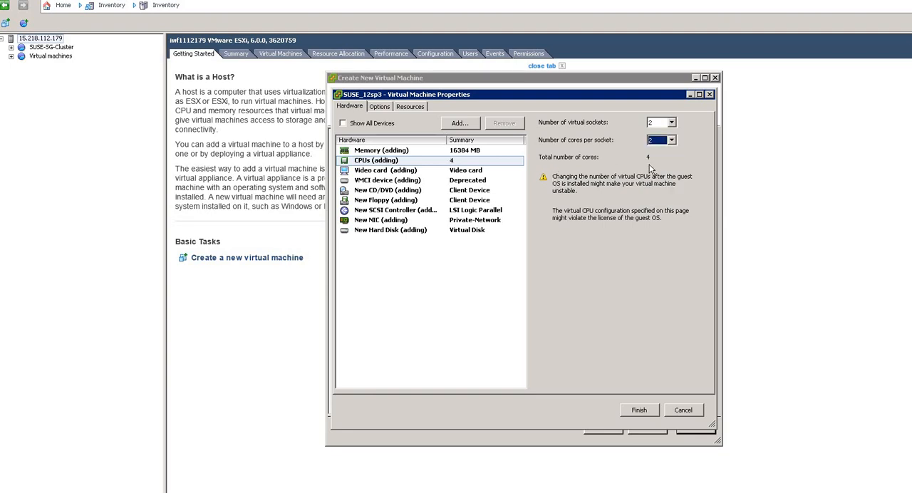
click(468, 170)
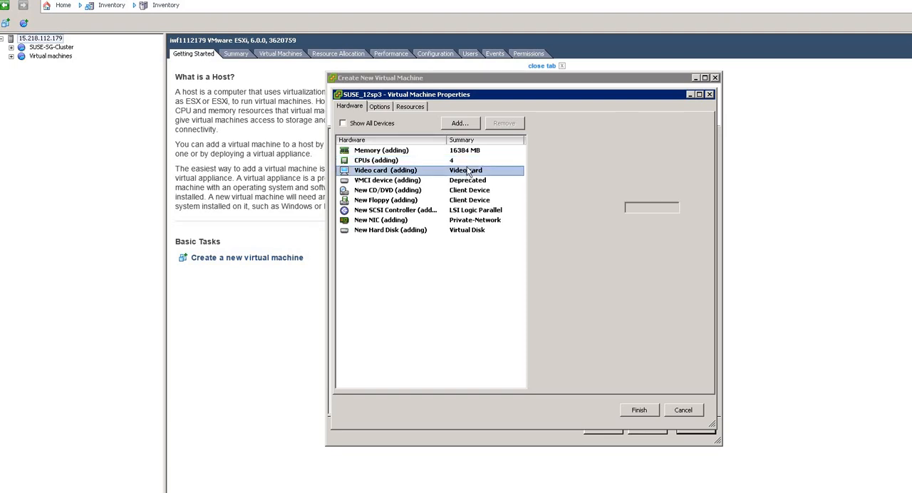
click(469, 160)
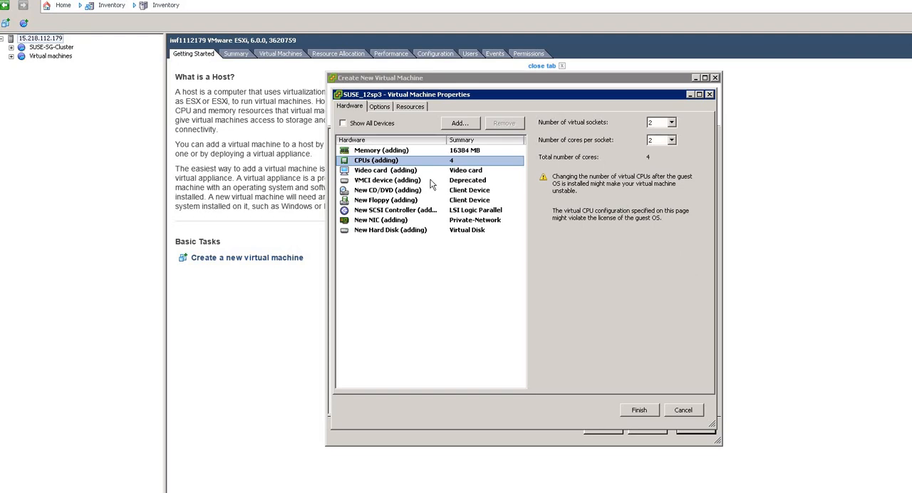
click(642, 406)
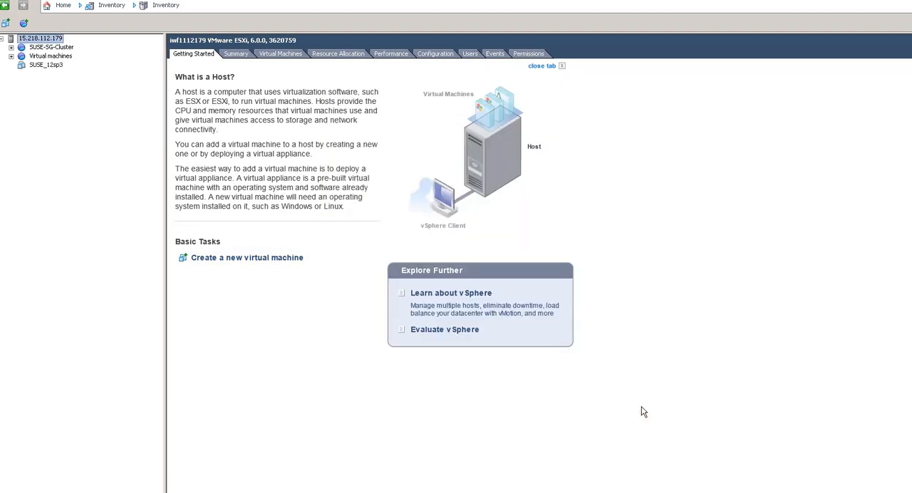
- Edit the boot options of SUSE_12sp3 to force BIOS setup at next boot with a 200 millisecond power-on delay
click(42, 66)
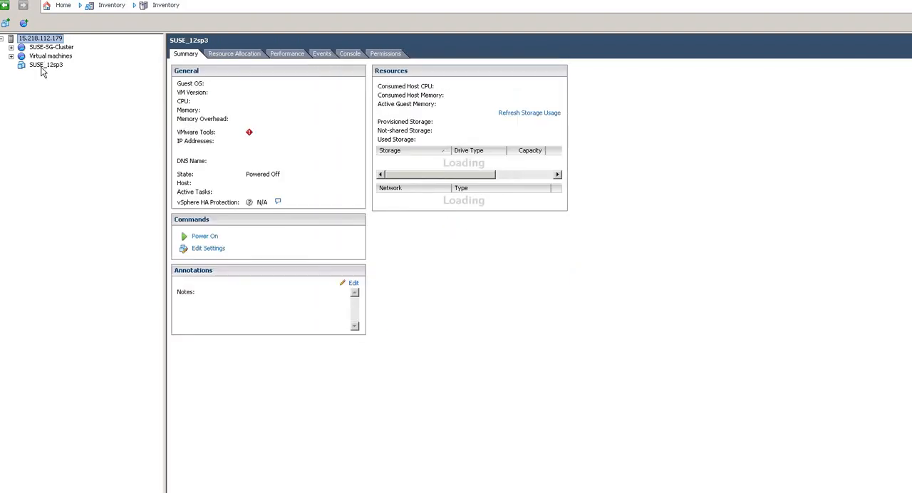
right_click(41, 69)
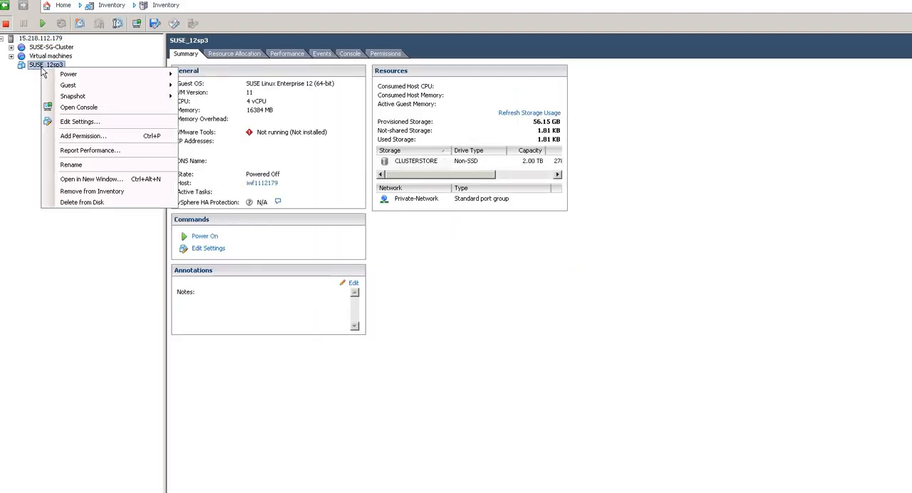
click(84, 122)
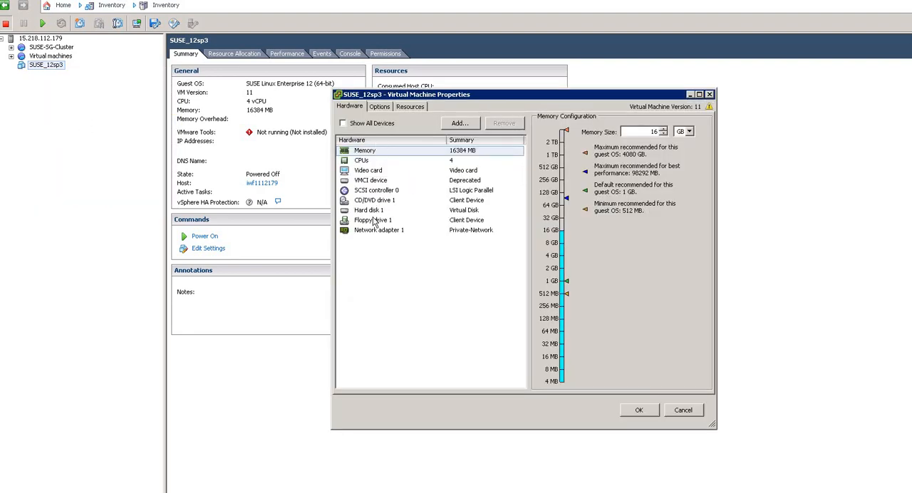
click(380, 107)
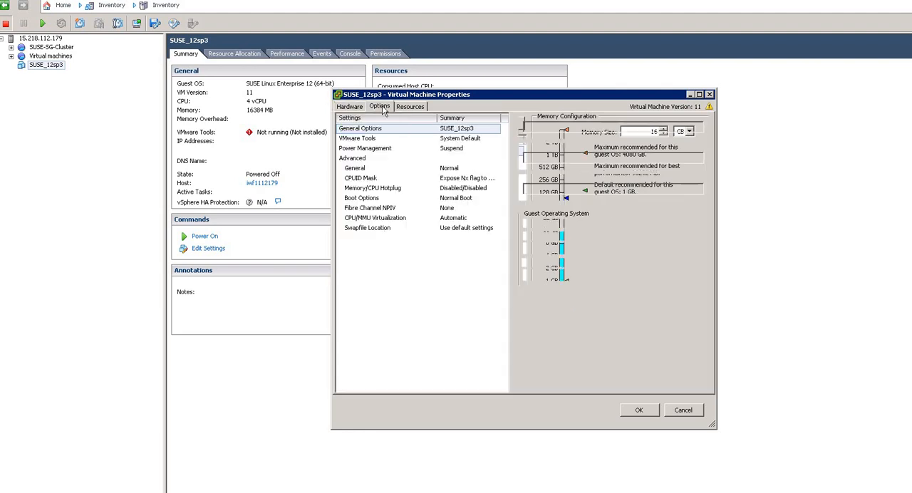
click(370, 199)
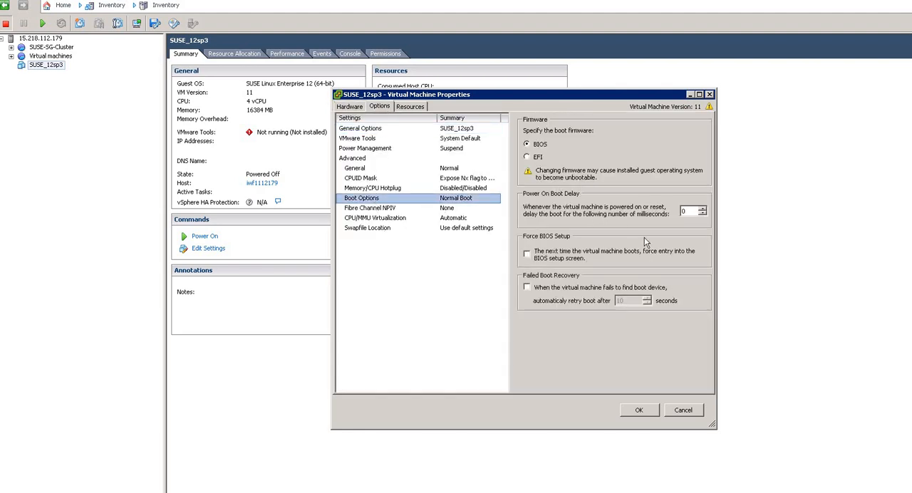
click(527, 254)
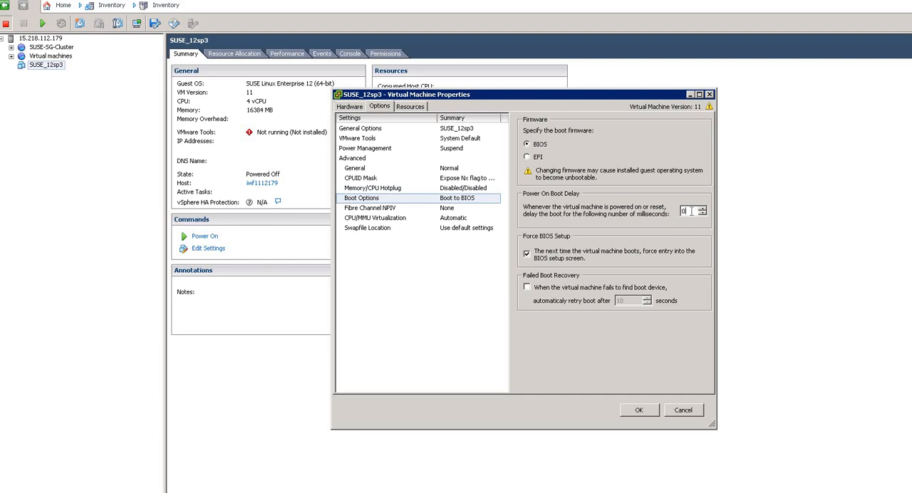
key(BackSpace)
text(200)
click(638, 411)
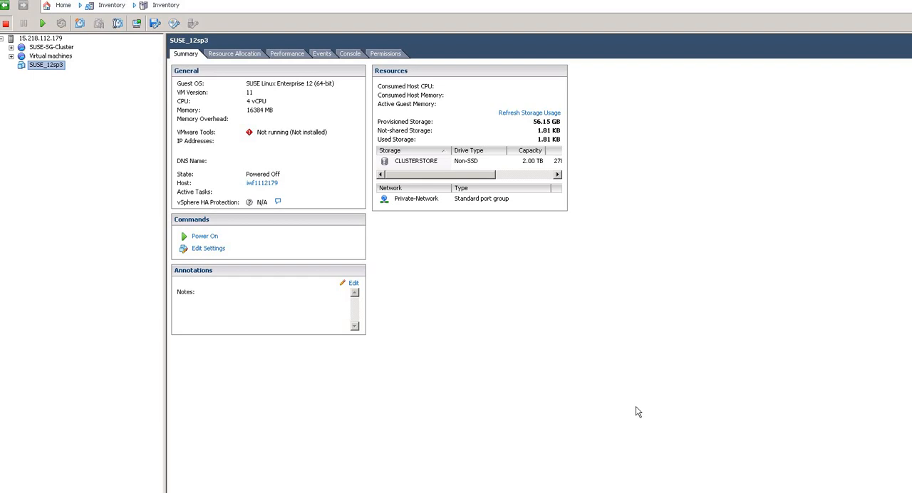
- Open the console of SUSE_12sp3 and power on the virtual machine
right_click(45, 66)
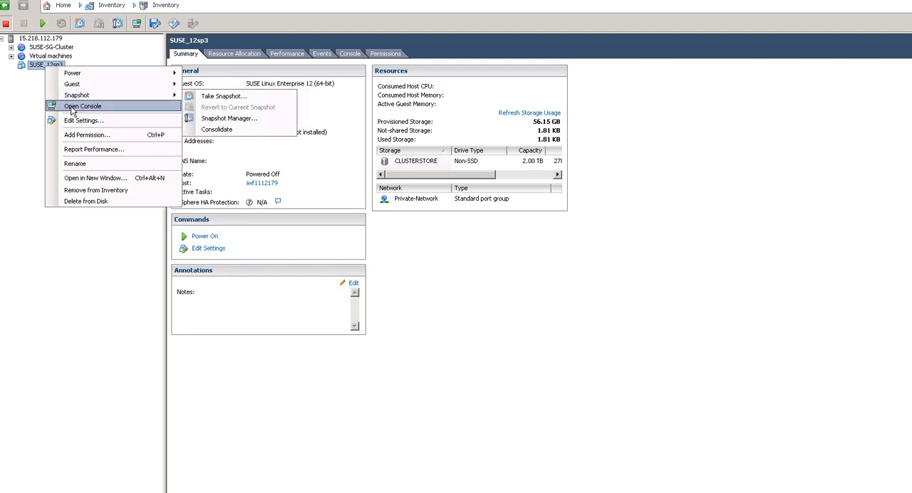
click(76, 107)
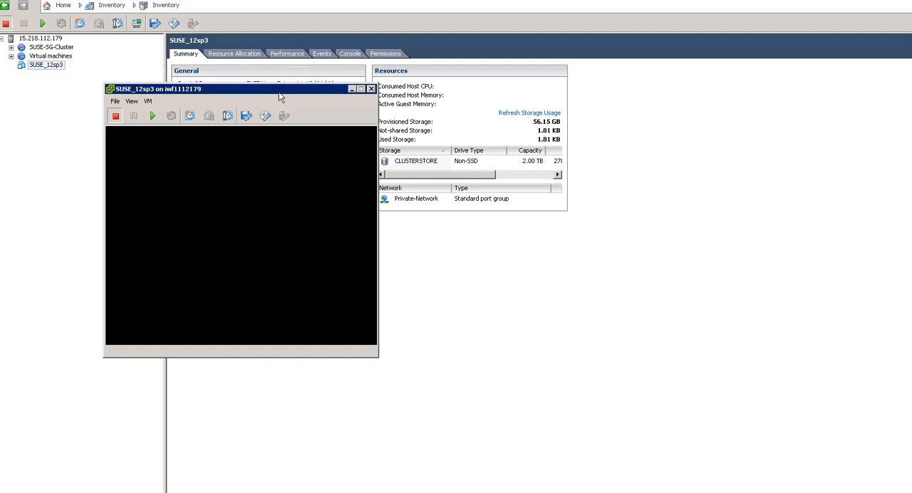
drag(281, 91, 560, 91)
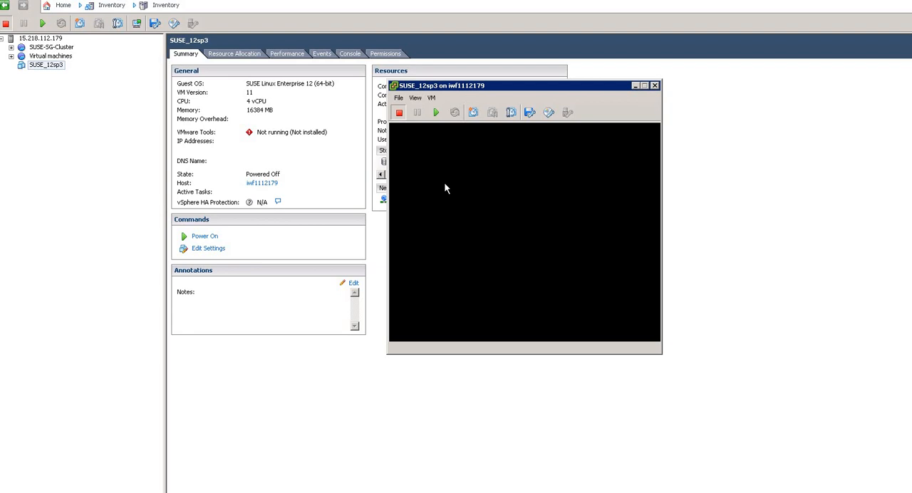
click(437, 114)
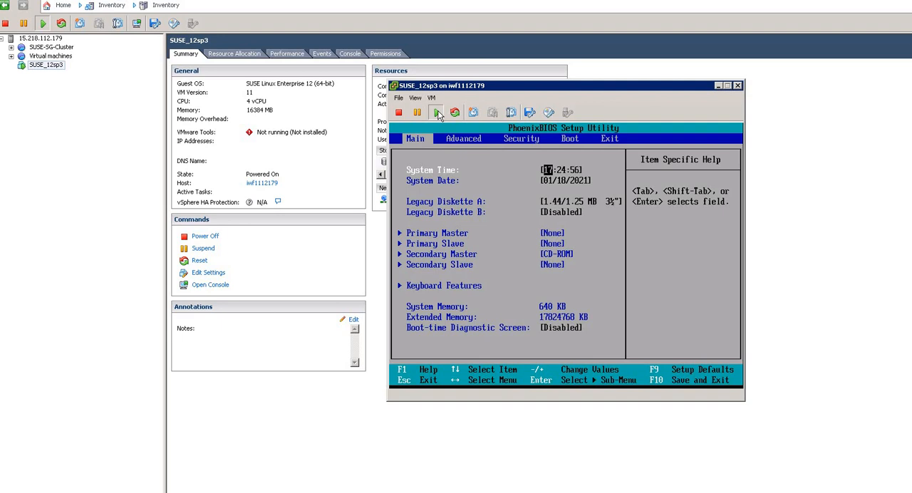
- Connect CD/DVD drive 1 to the local ISO image SLE-12-SP3-Server-DVD-x86_64-GM-DVD1 in C:\ISO\SLES
click(549, 116)
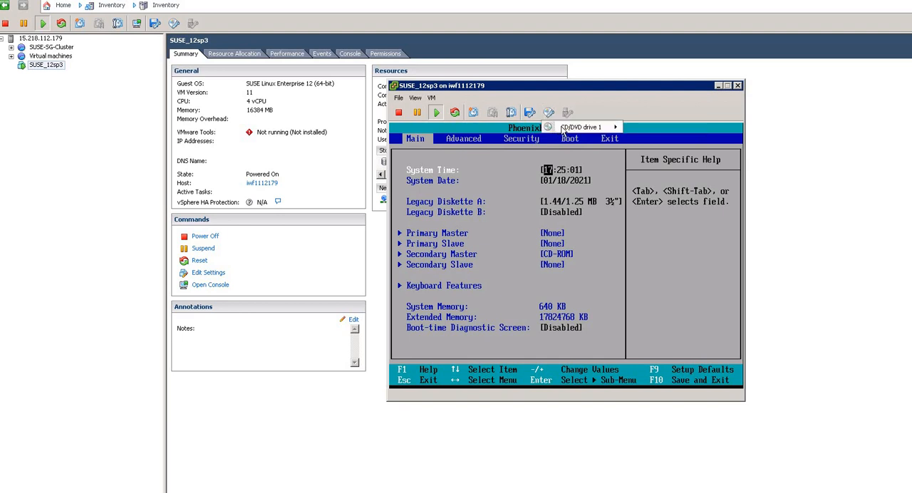
mouse_move(570, 128)
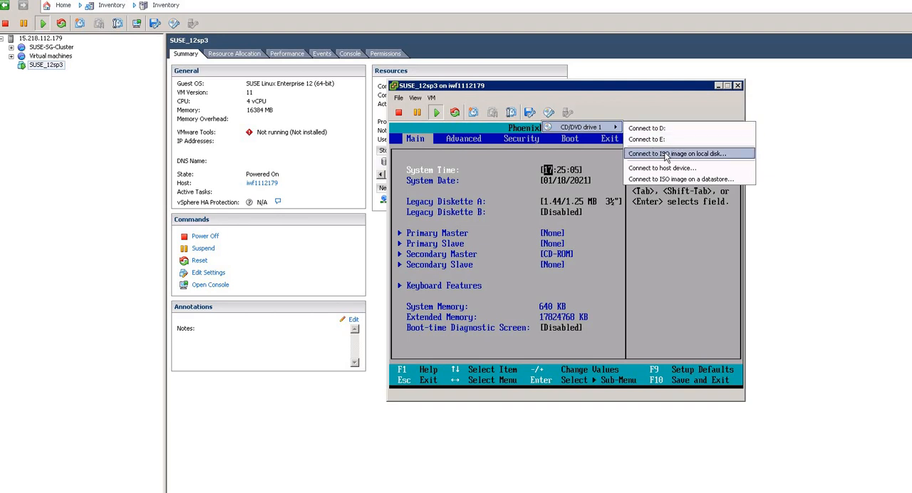
click(666, 154)
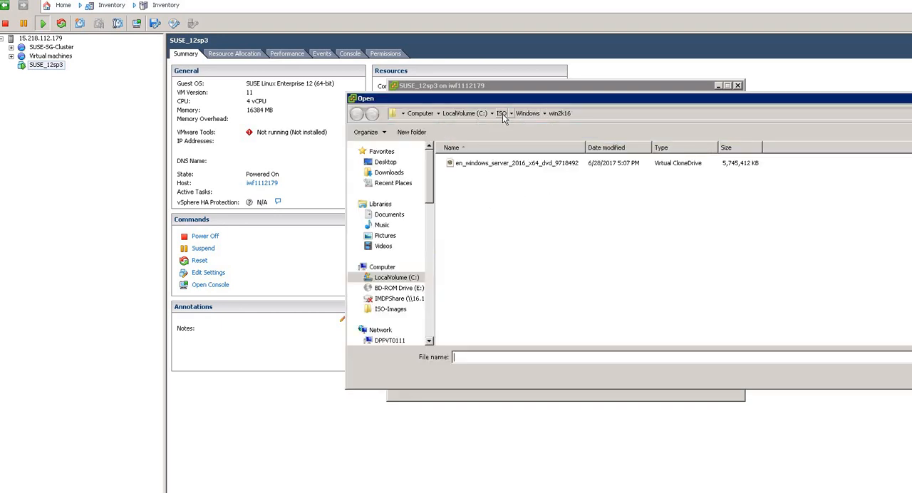
click(502, 117)
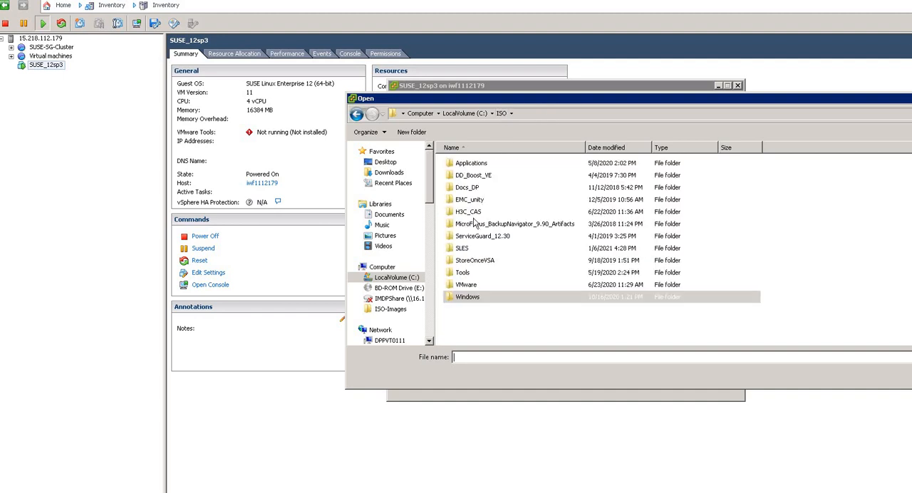
double_click(466, 251)
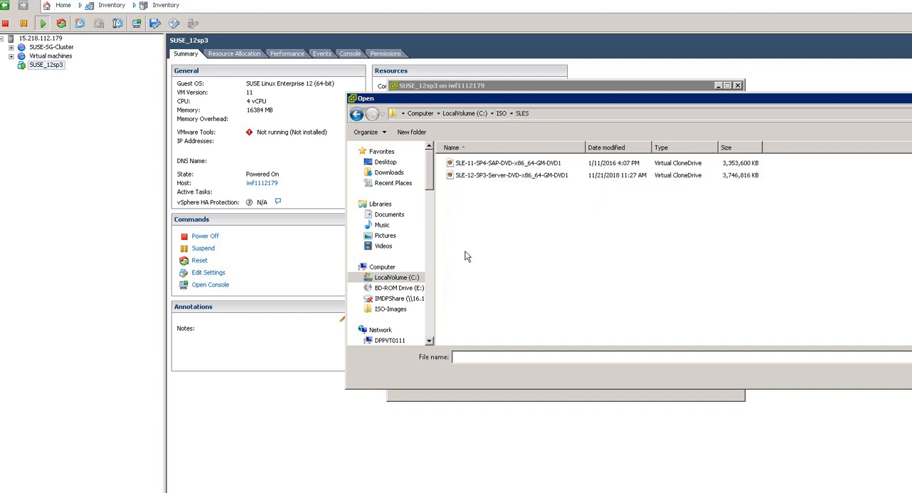
double_click(470, 176)
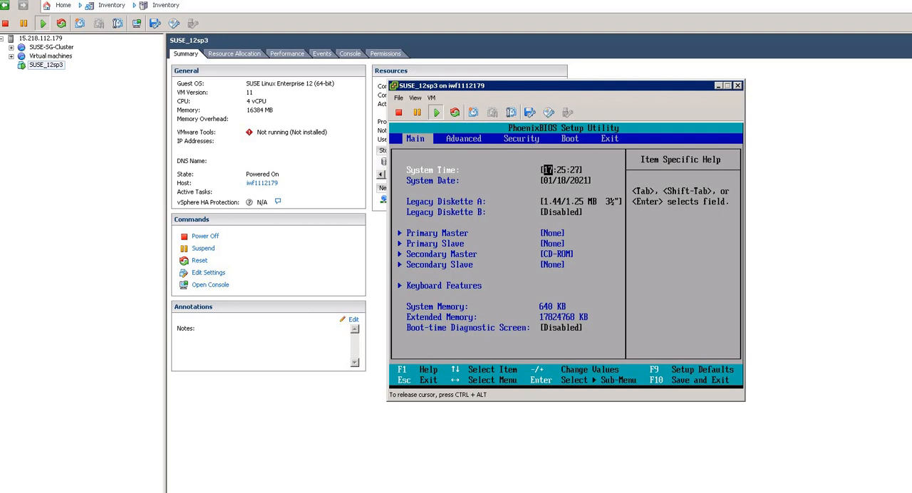
- Check which ISO image is connected to CD/DVD drive 1 and return to the BIOS setup
key(ctrl+alt)
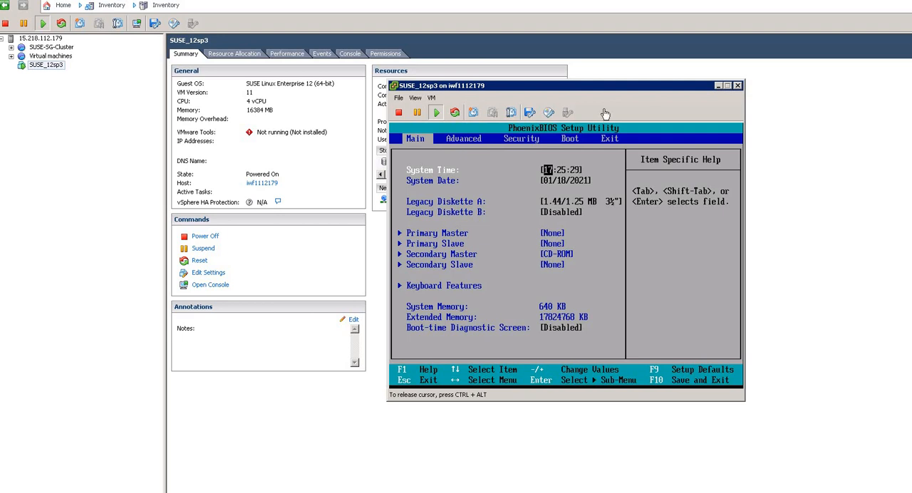
click(548, 114)
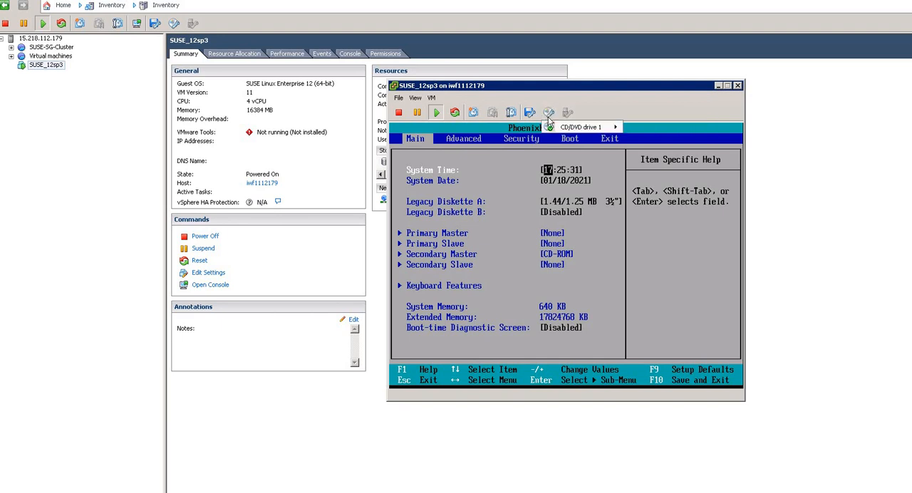
mouse_move(604, 130)
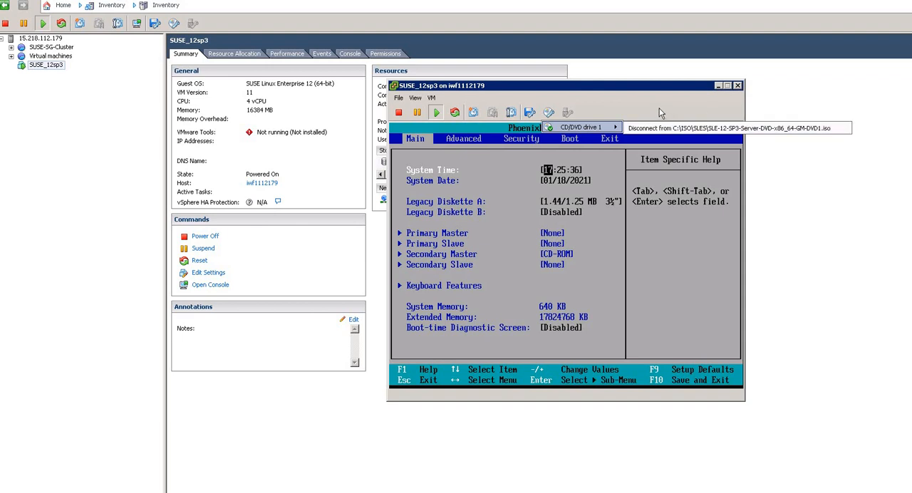
click(641, 249)
- Move CD-ROM Drive to the first place of the boot order in the BIOS setup
key(Right)
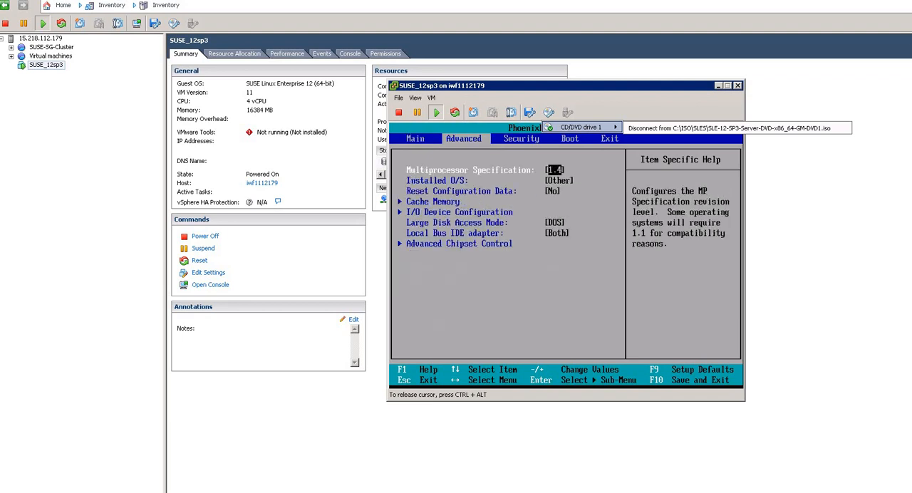
key(Right)
key(ctrl+alt)
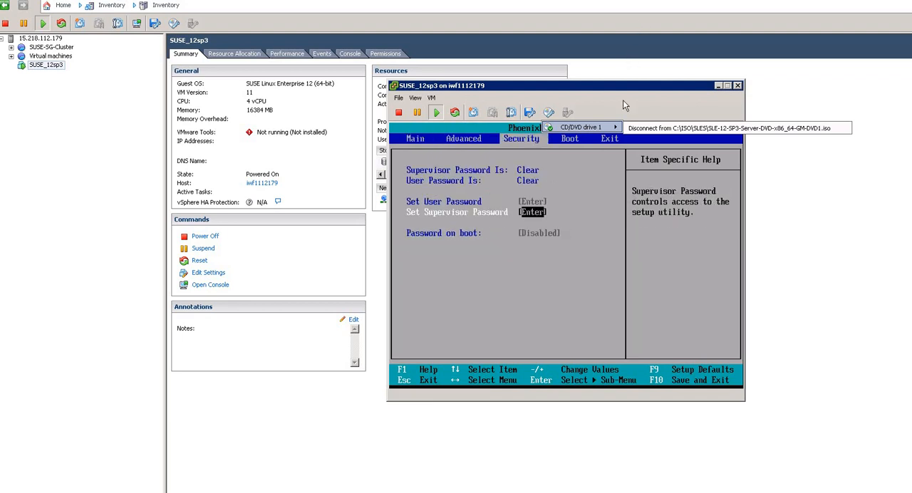
click(624, 106)
click(580, 202)
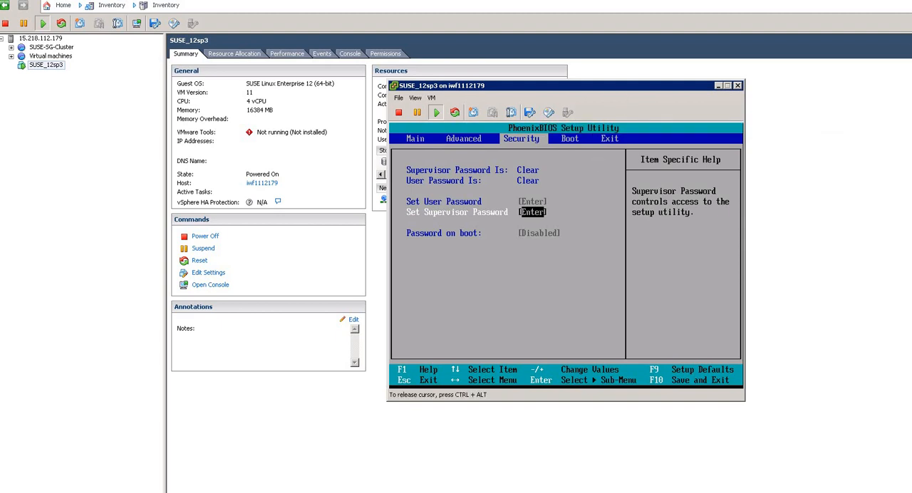
key(Right)
key(Down)
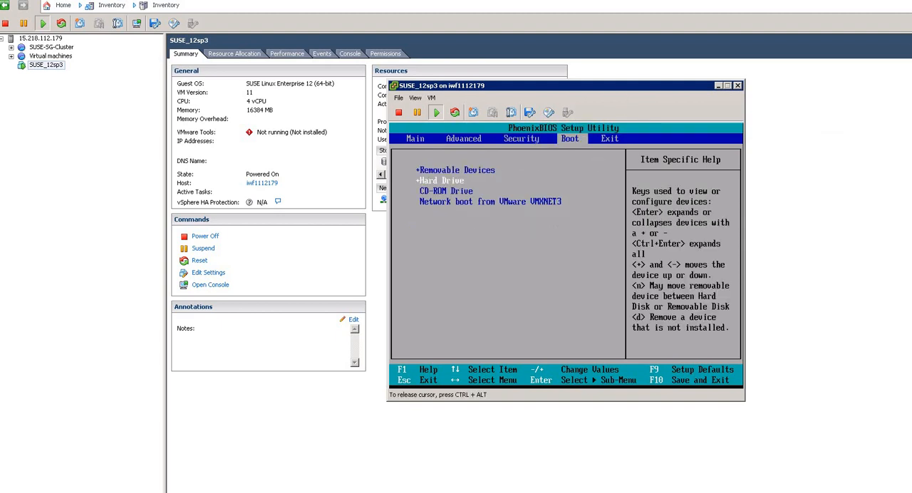
key(Down)
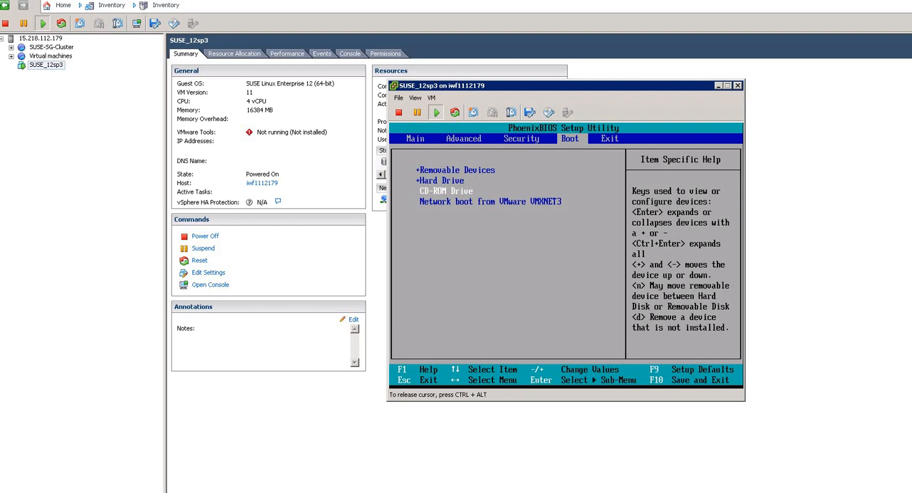
key(plus)
key(plus)
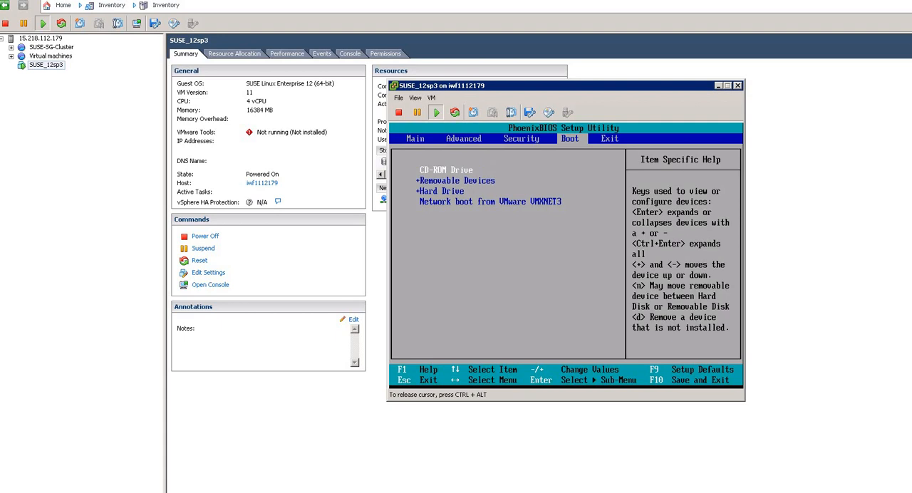
- Exit the BIOS setup saving the changes so that the virtual machine restarts
key(Right)
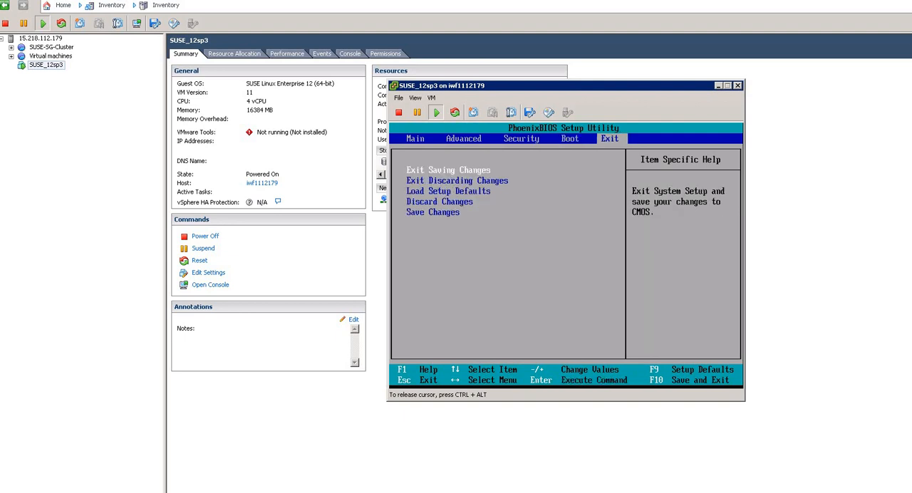
key(Return)
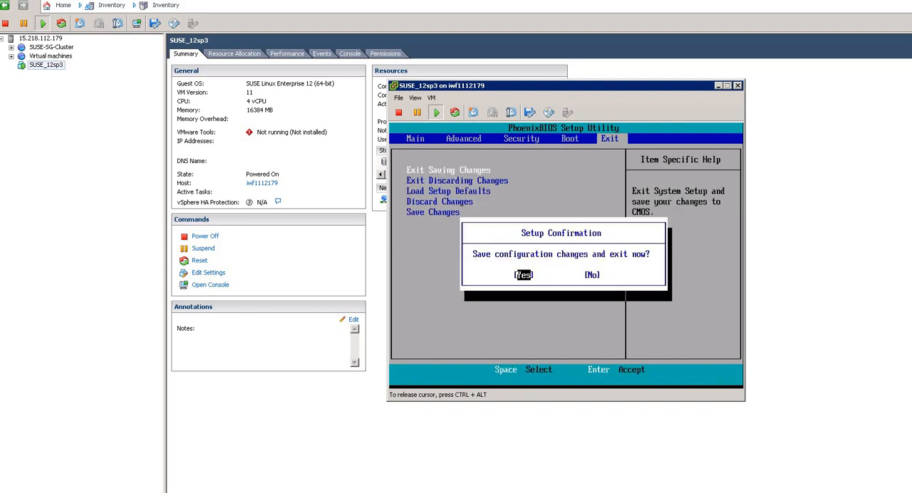
key(Return)
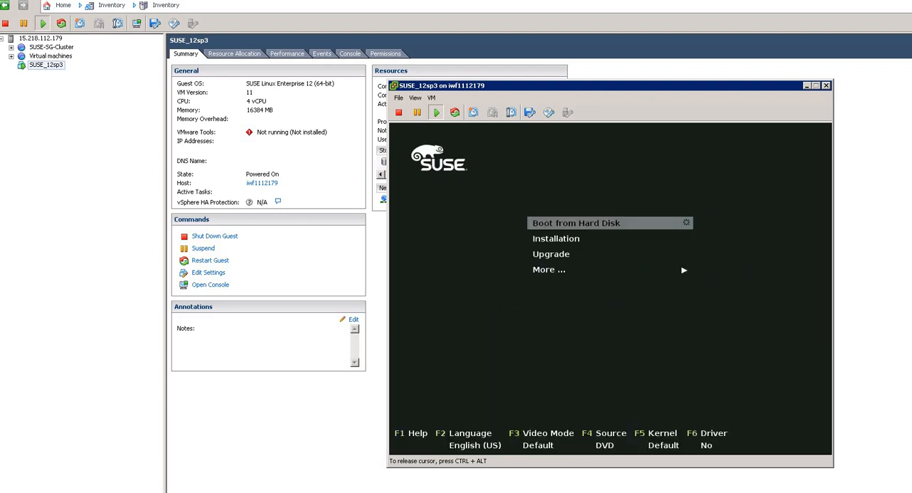
- Start the Installation entry of the SUSE boot menu and release the cursor from the console
key(Down)
key(Up)
key(Down)
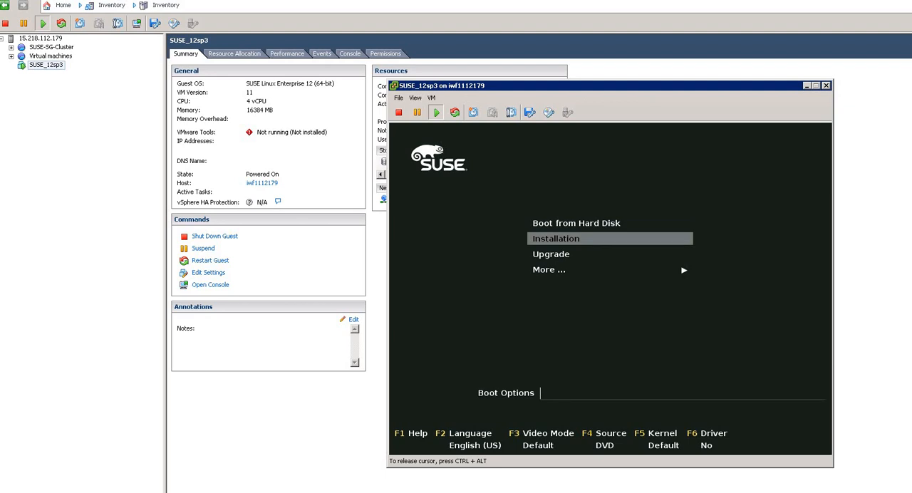
key(Return)
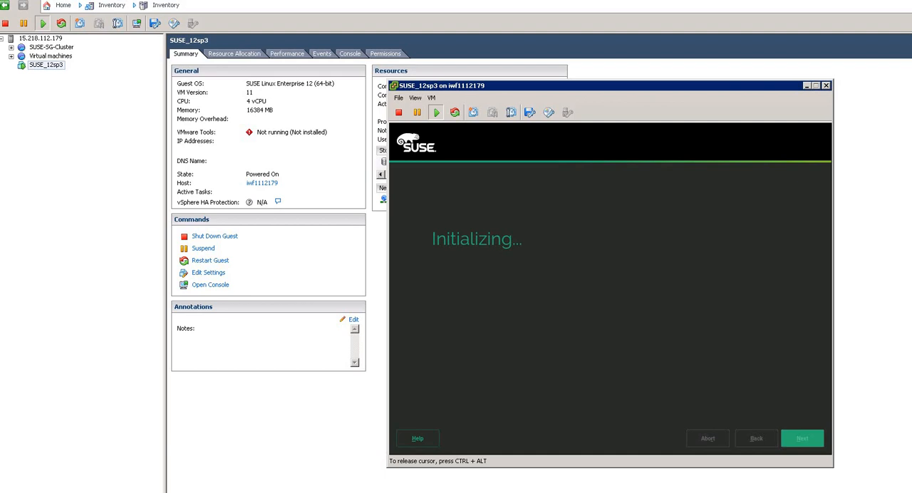
key(ctrl+alt)
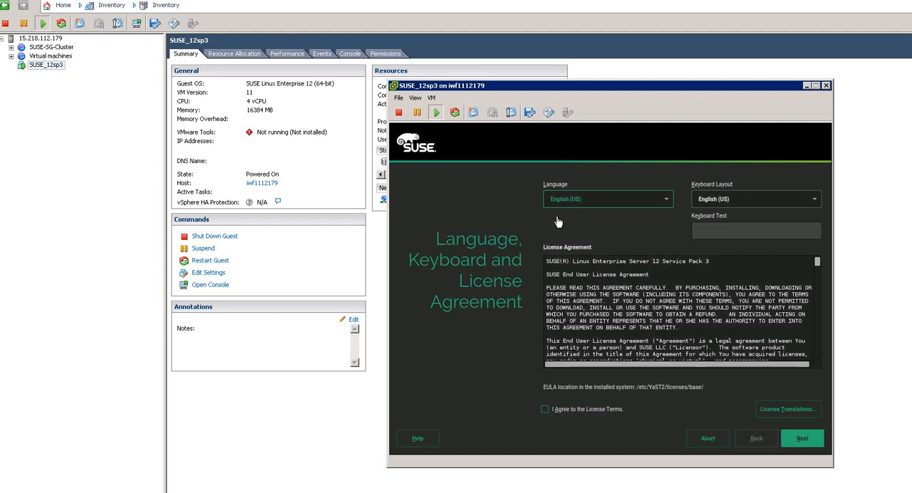
- Keep English (US) as the installer language, agree to the license terms and continue
click(599, 207)
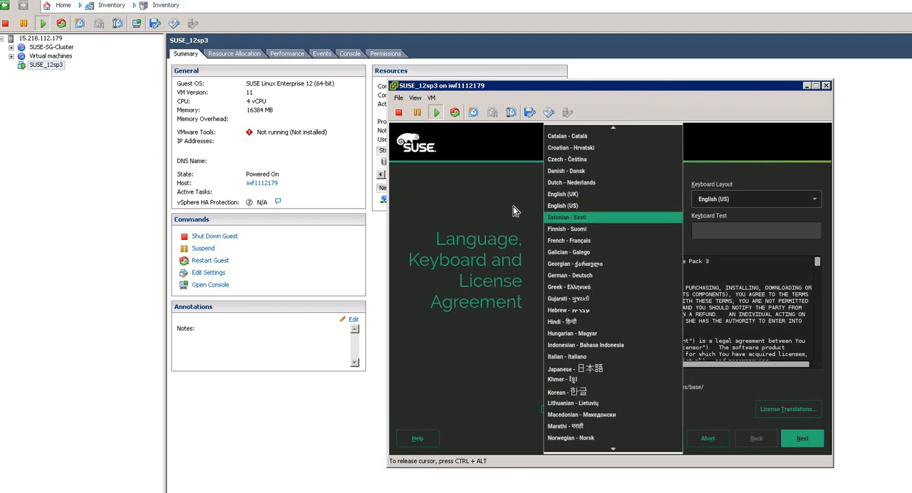
click(649, 206)
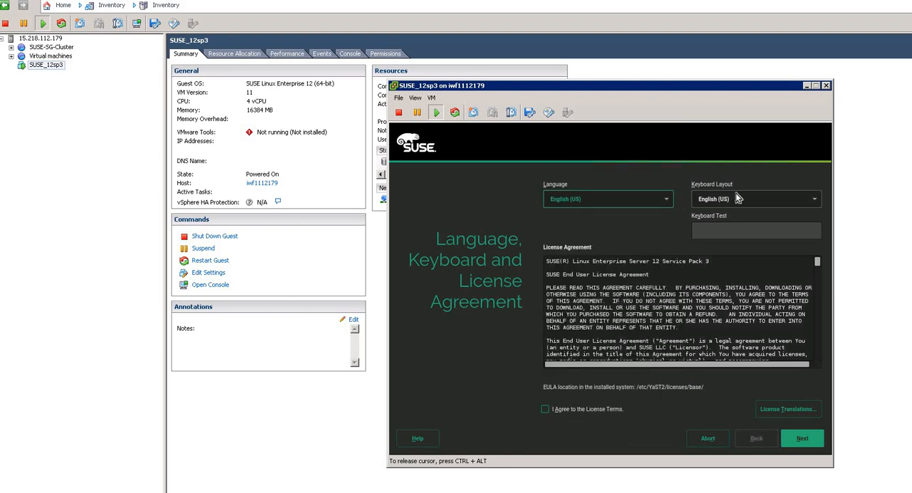
click(649, 202)
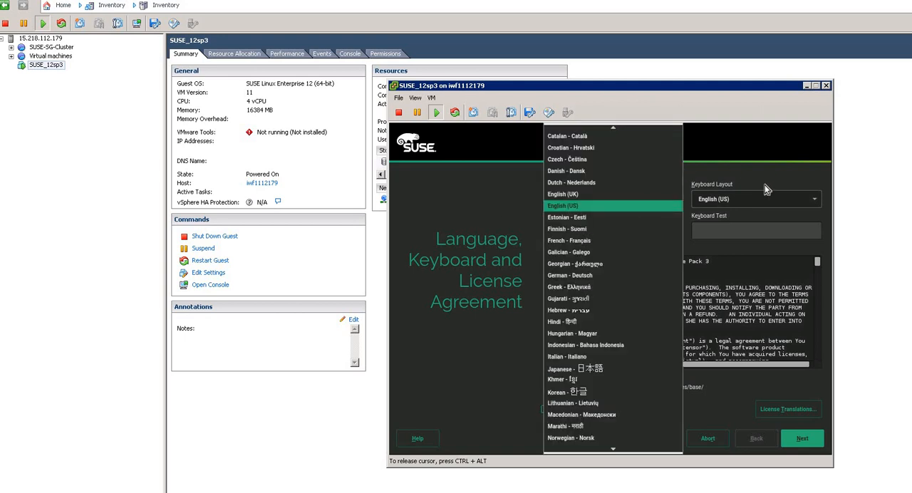
click(724, 203)
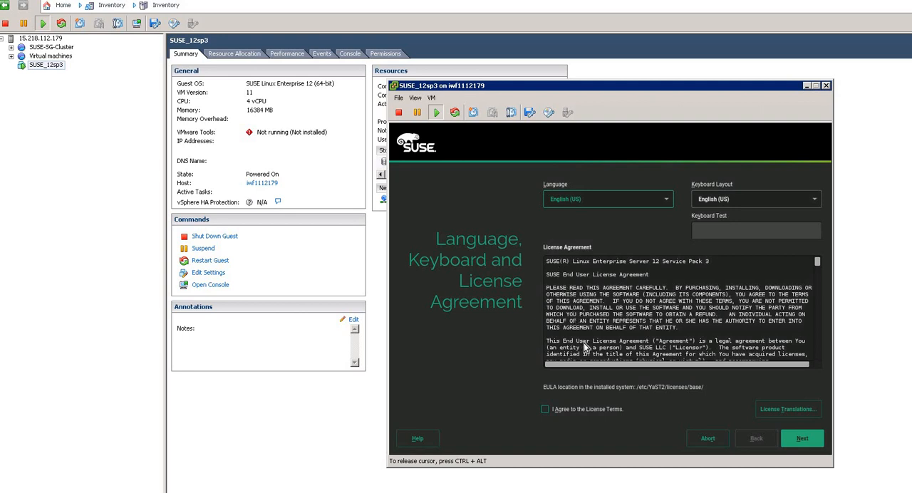
click(544, 410)
click(803, 442)
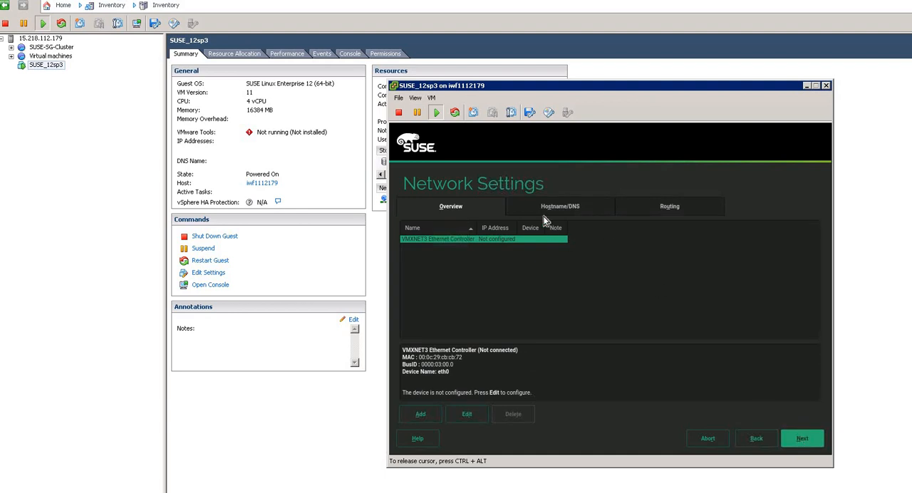
- Continue past the network settings without configuring the adapter and choose to skip the system registration
click(575, 210)
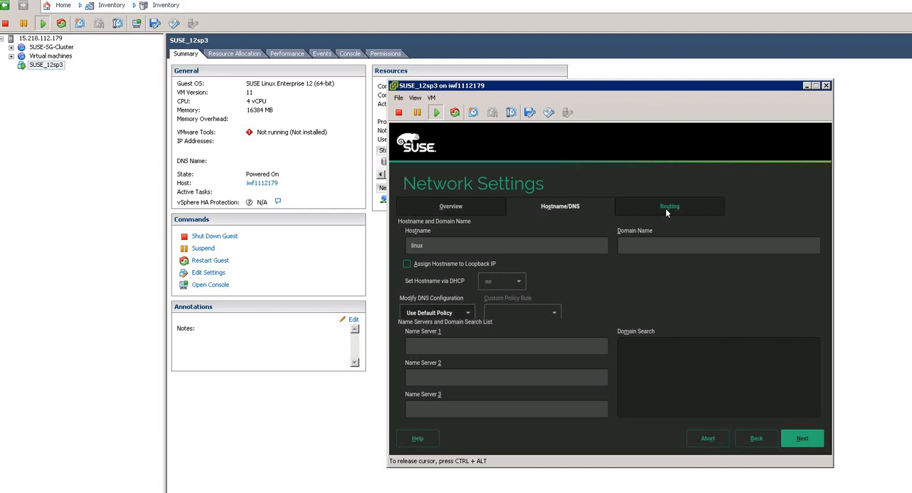
click(474, 207)
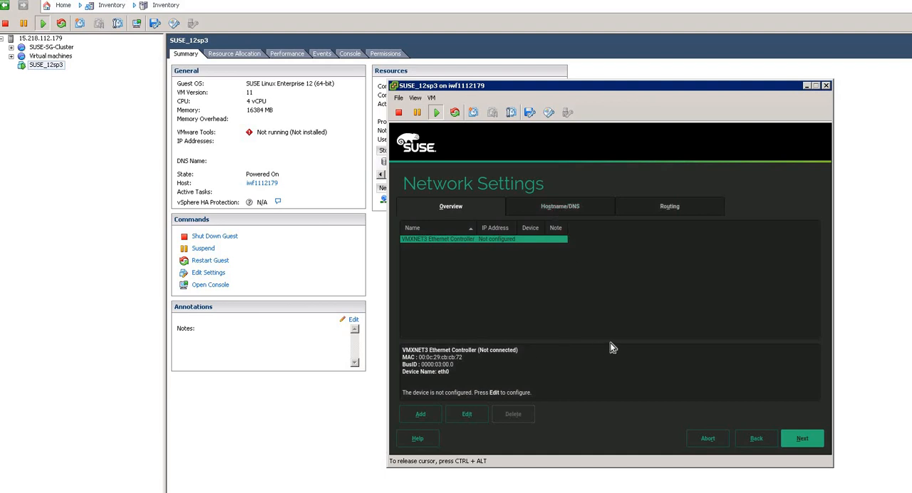
click(808, 445)
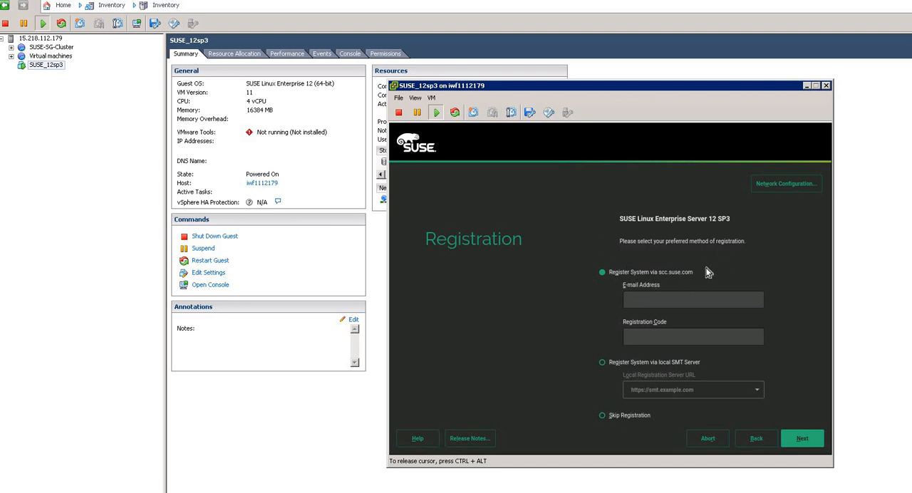
click(620, 416)
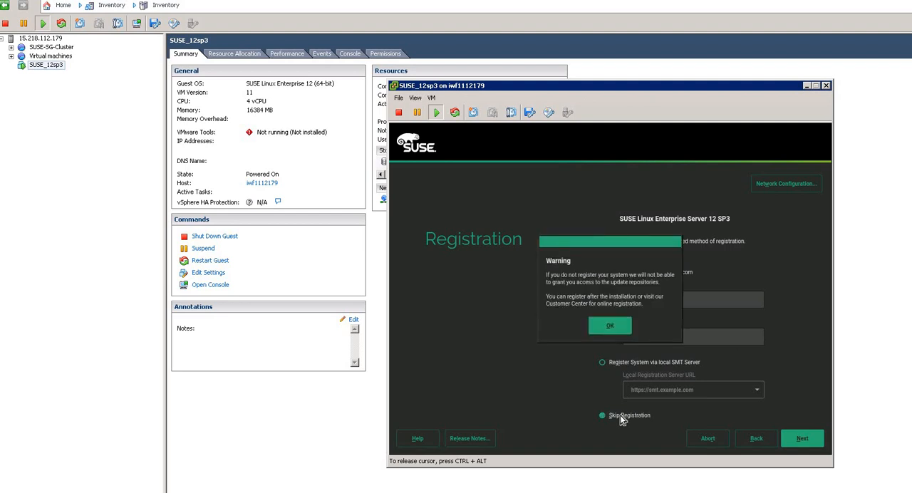
click(602, 329)
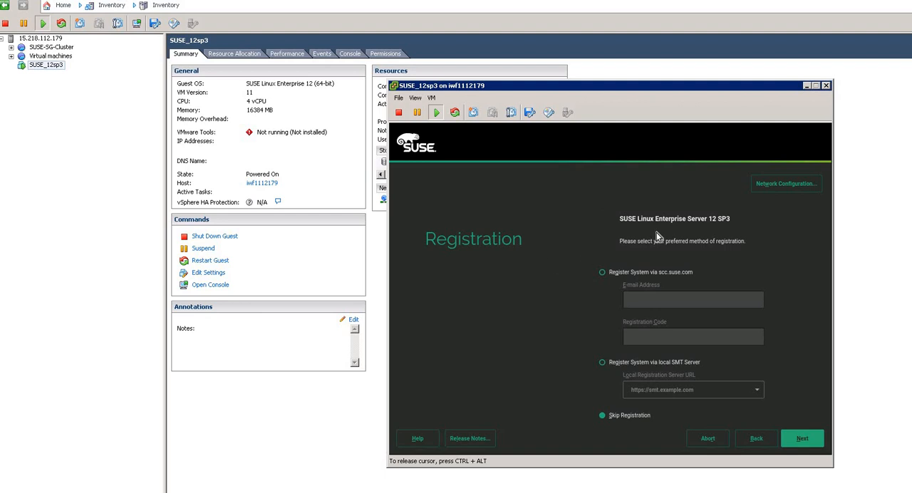
- Reopen the network configuration from the registration page and examine the hostname and domain search fields
click(780, 186)
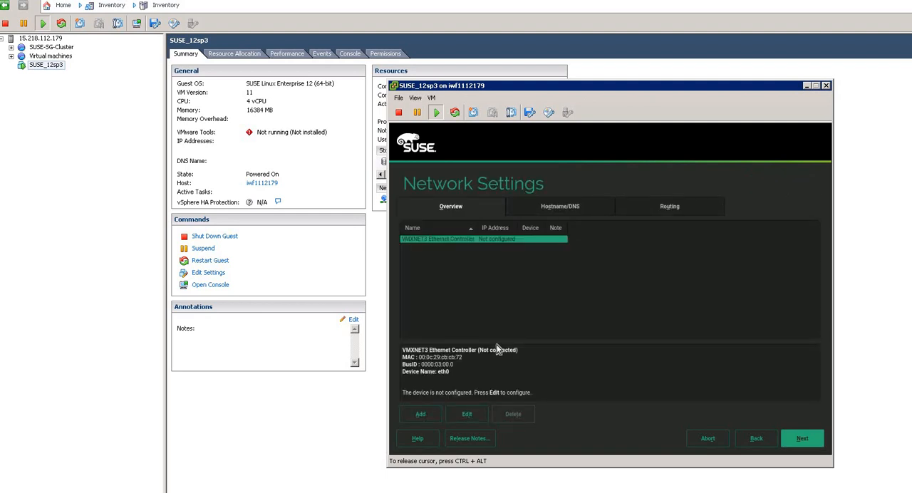
click(558, 208)
drag(428, 246, 391, 246)
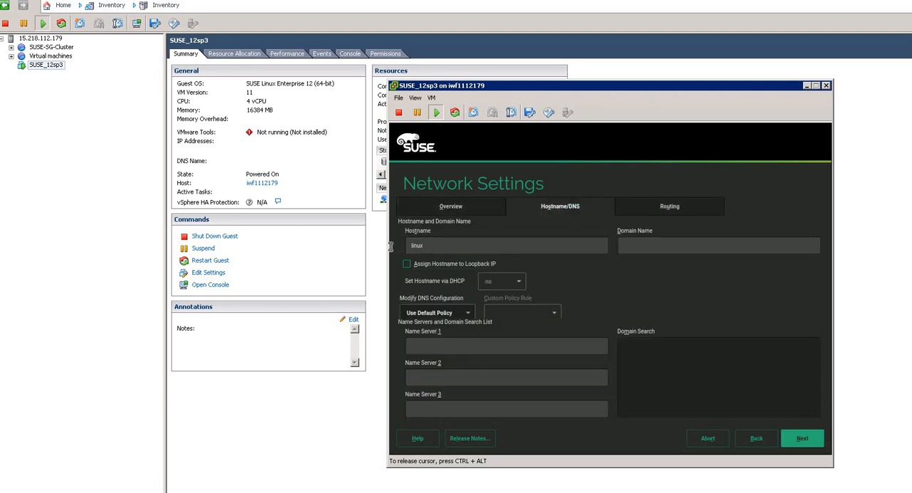
click(423, 253)
drag(431, 246, 404, 247)
click(462, 246)
click(425, 241)
click(630, 348)
- Examine the default gateway, device and IPv4 forwarding options of the routing settings and return to the adapter overview
click(663, 208)
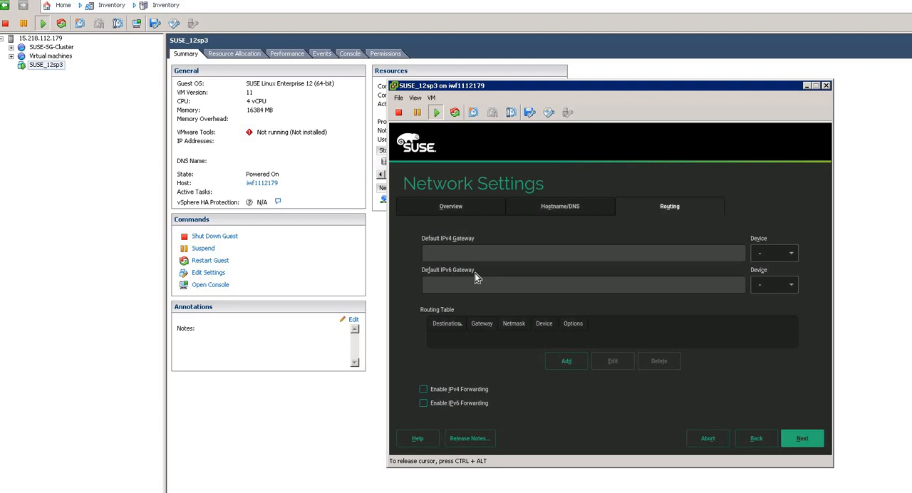
click(450, 289)
click(792, 285)
click(794, 255)
click(794, 255)
click(782, 266)
click(424, 392)
click(423, 391)
click(440, 208)
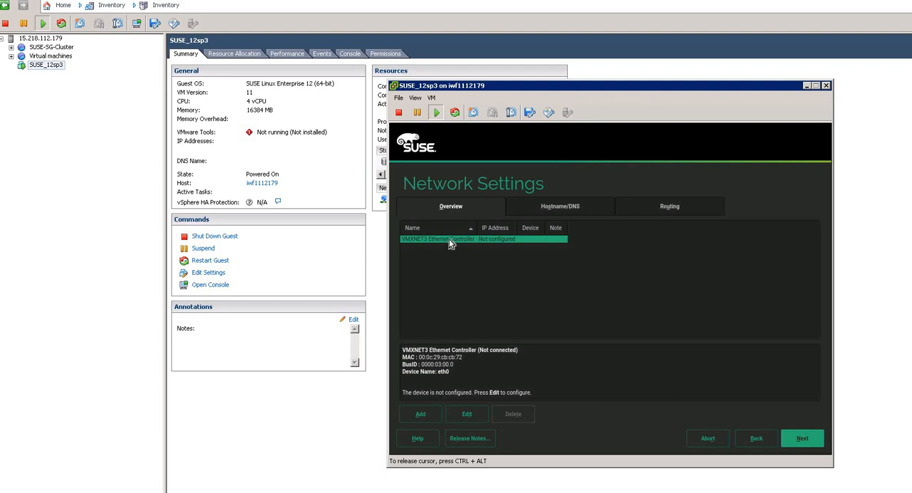
- Examine the address, general and hardware options of the VMXNET3 network card and cancel its setup
click(476, 416)
click(478, 413)
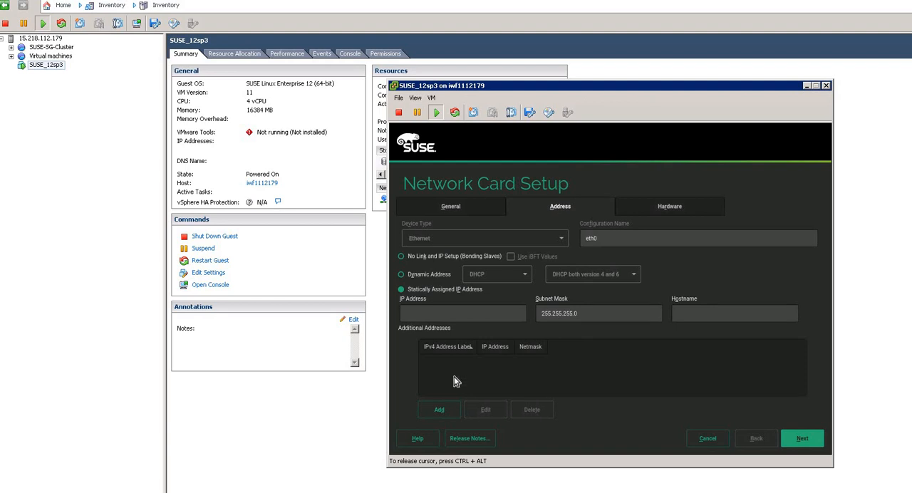
click(442, 278)
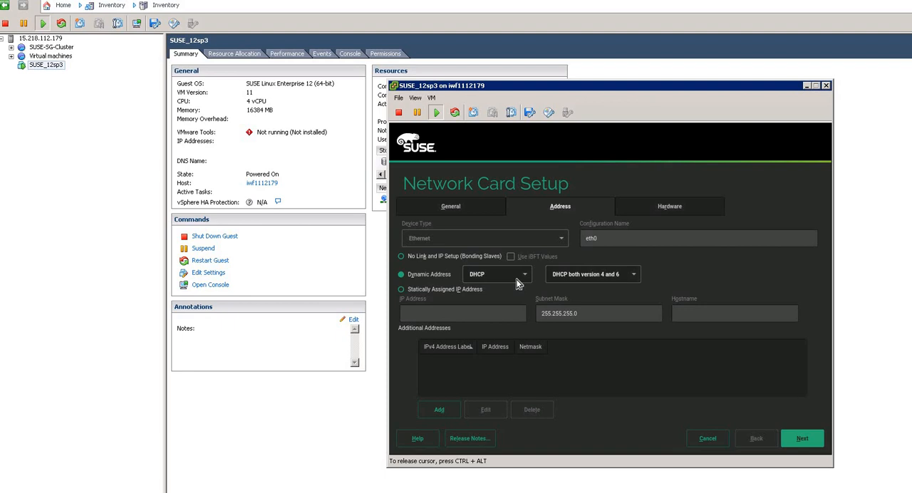
click(419, 292)
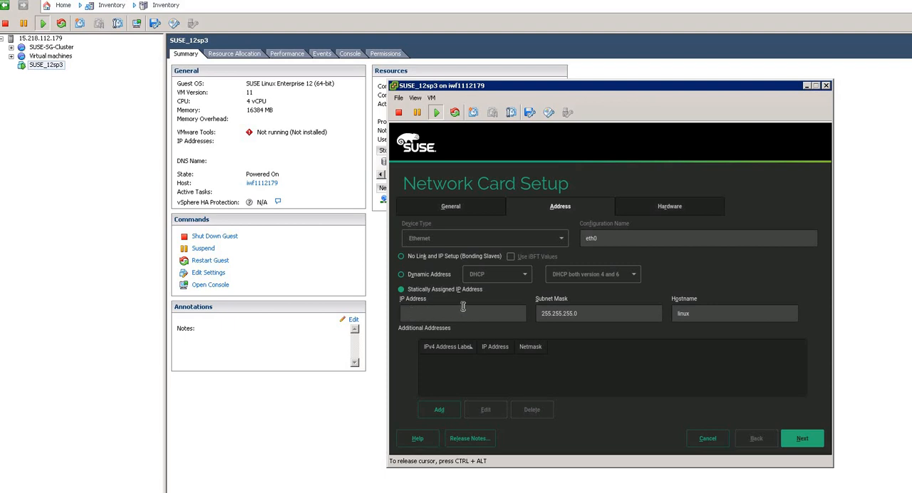
drag(612, 308, 546, 322)
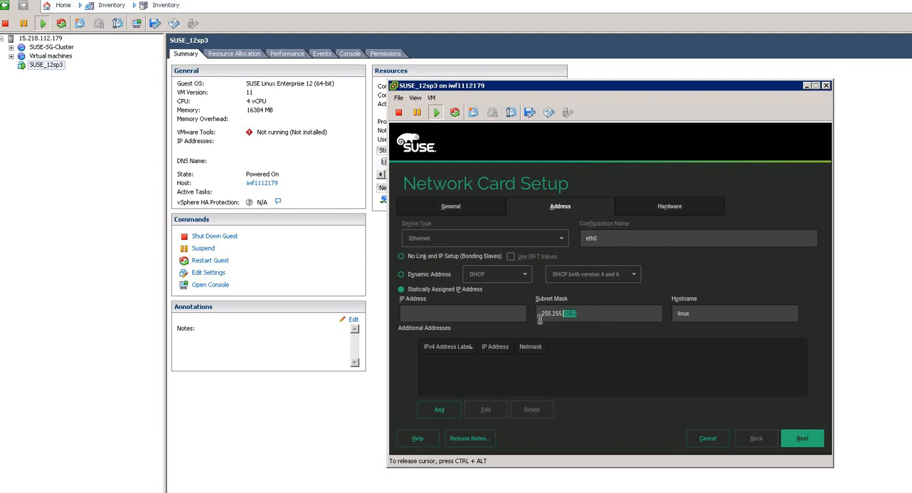
click(696, 314)
click(476, 207)
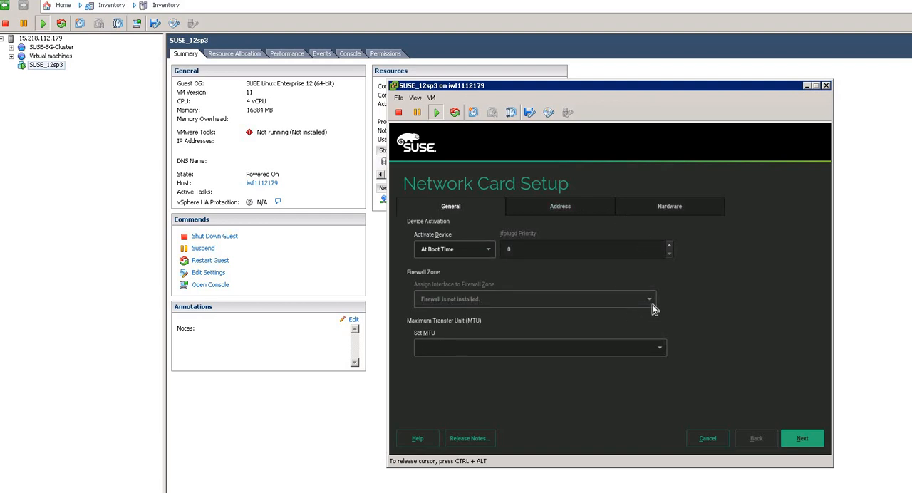
click(632, 202)
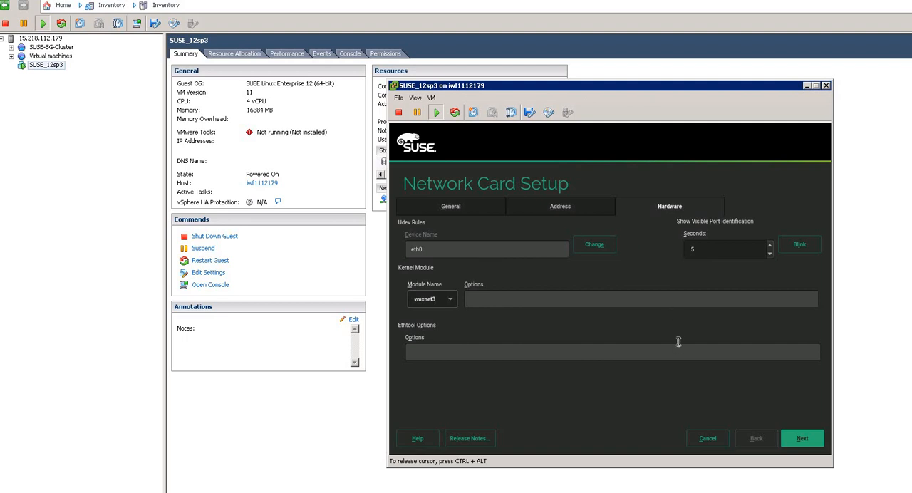
click(713, 438)
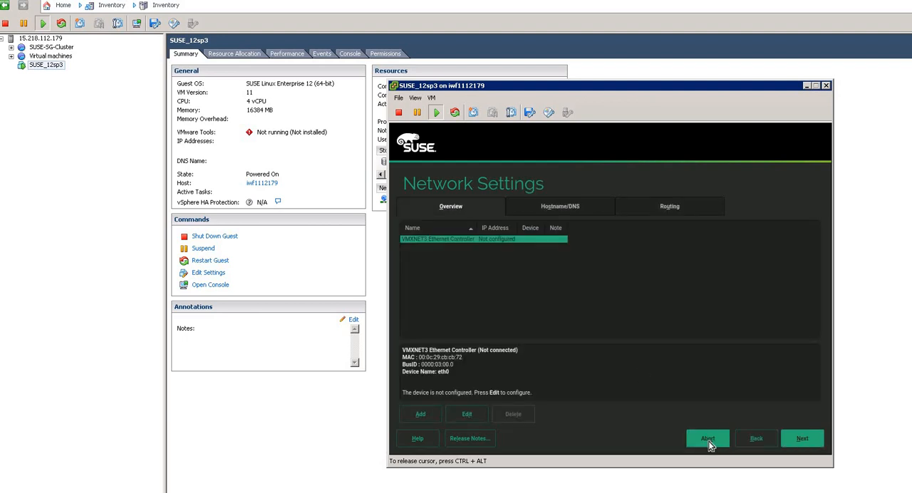
- Leave the network settings, keep the system registration skipped and continue the installation
click(803, 439)
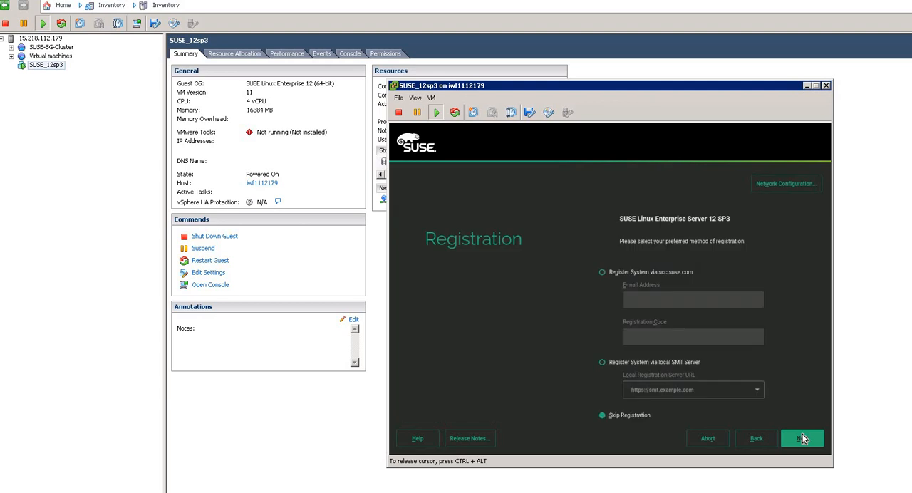
click(606, 415)
click(803, 438)
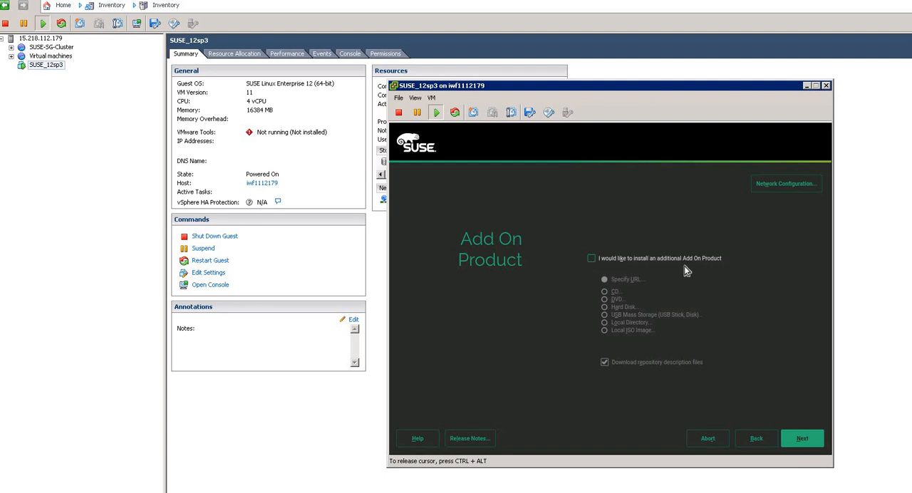
click(591, 259)
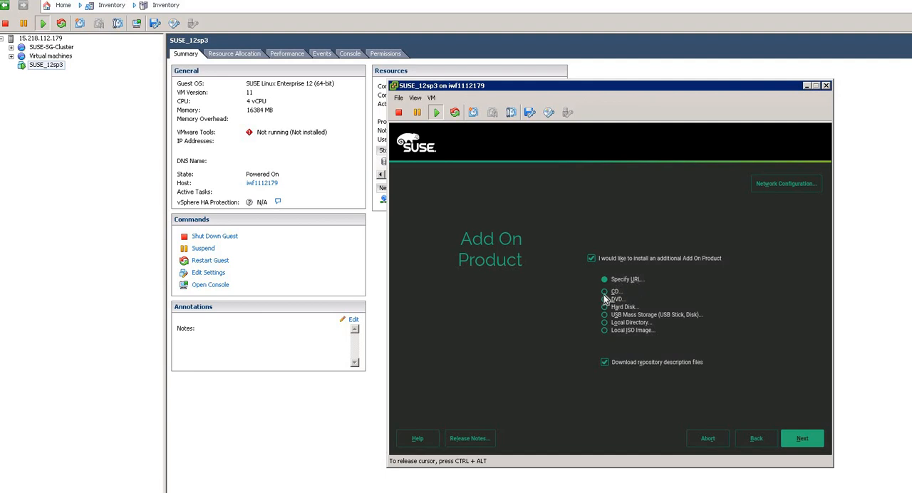
click(604, 294)
click(604, 300)
click(590, 259)
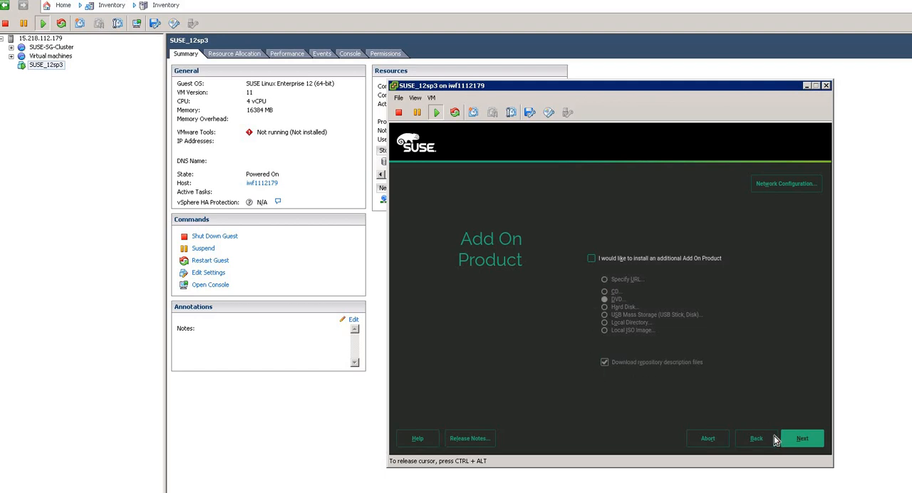
- Continue without an additional add-on product and accept the Default System role
click(797, 442)
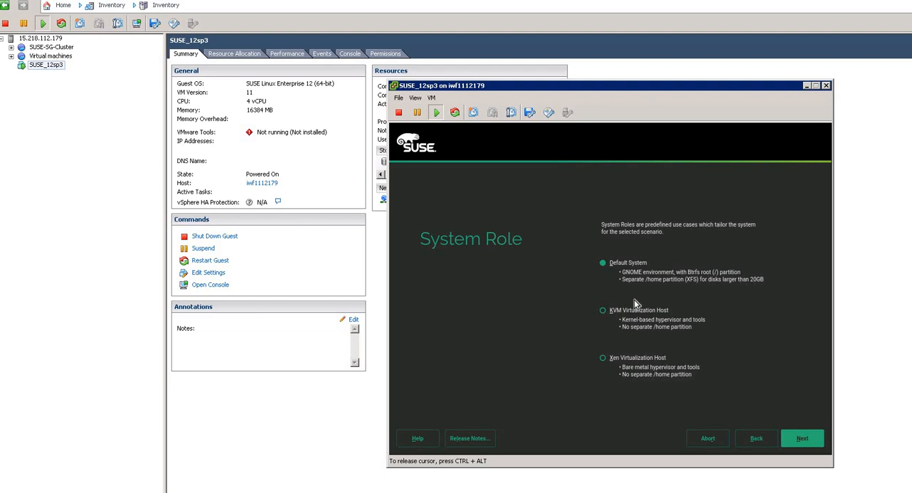
right_click(603, 311)
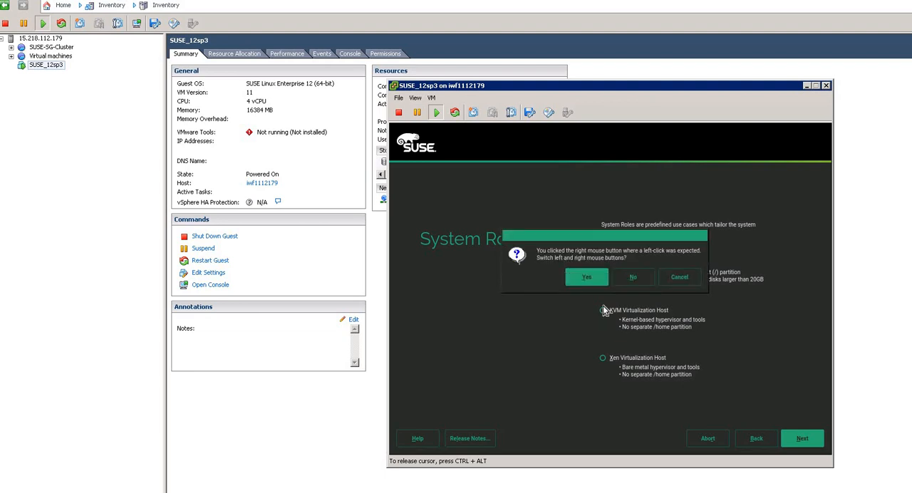
click(679, 280)
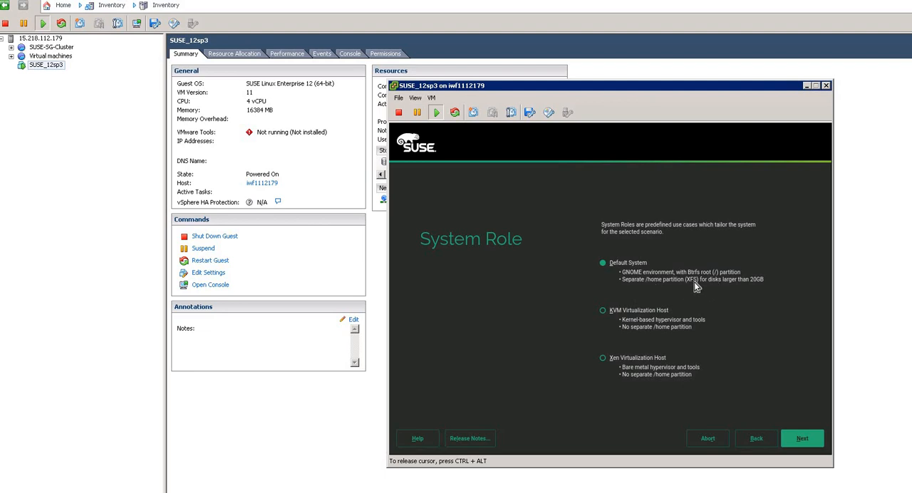
click(802, 439)
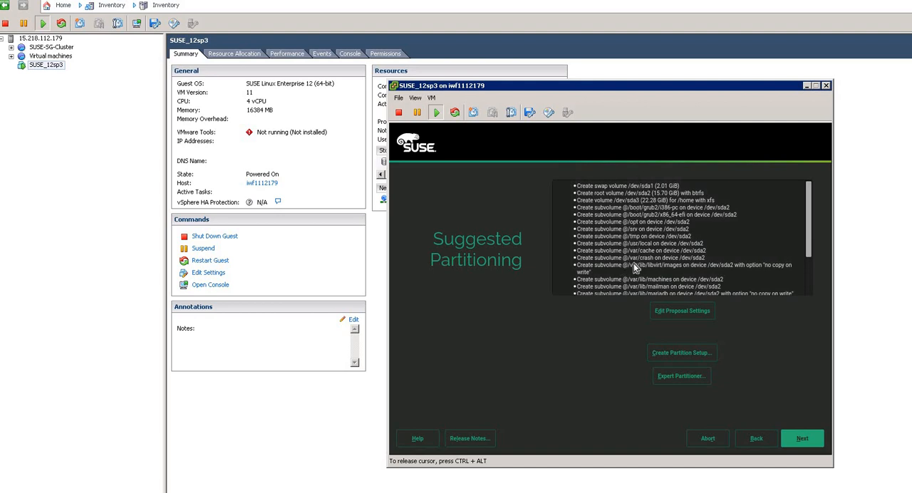
- Examine the partitioning proposal types and the file system choices for root and home, then discard the proposal settings
click(701, 318)
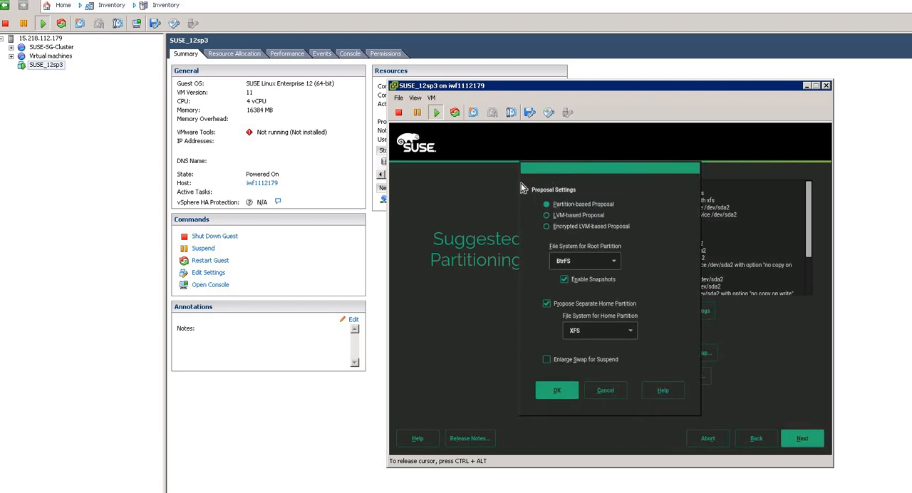
click(590, 225)
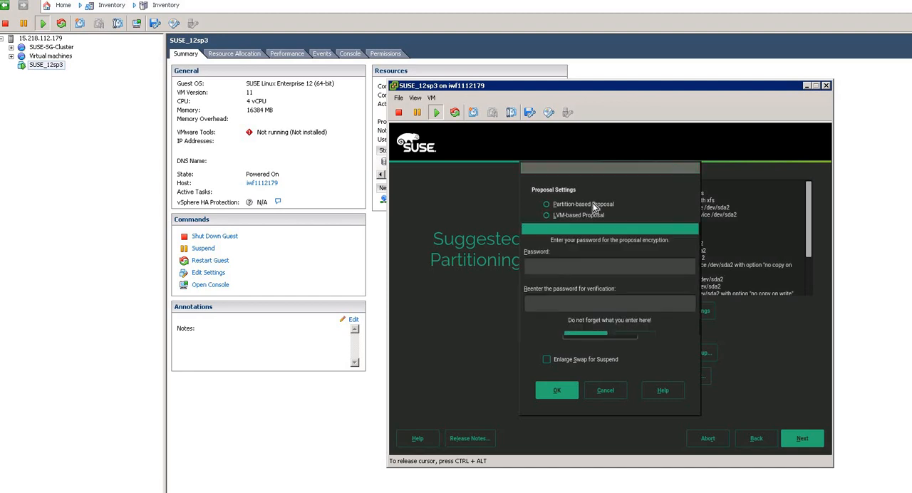
click(634, 339)
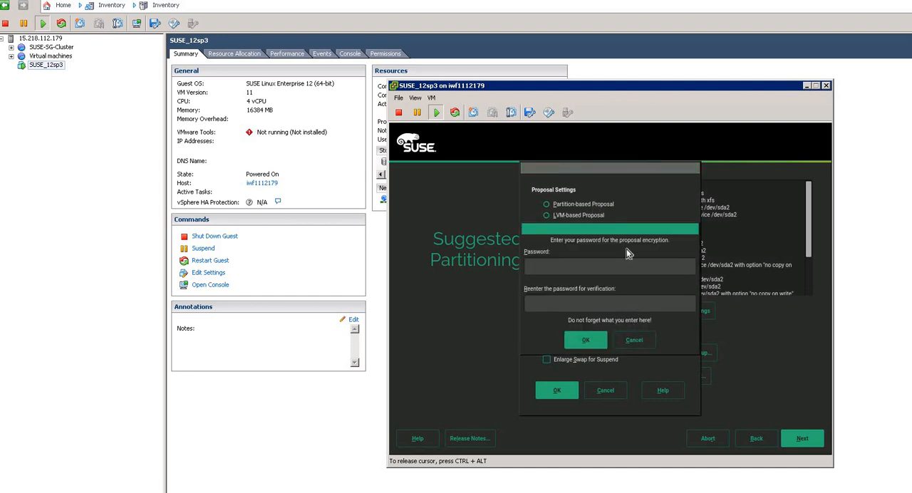
click(598, 206)
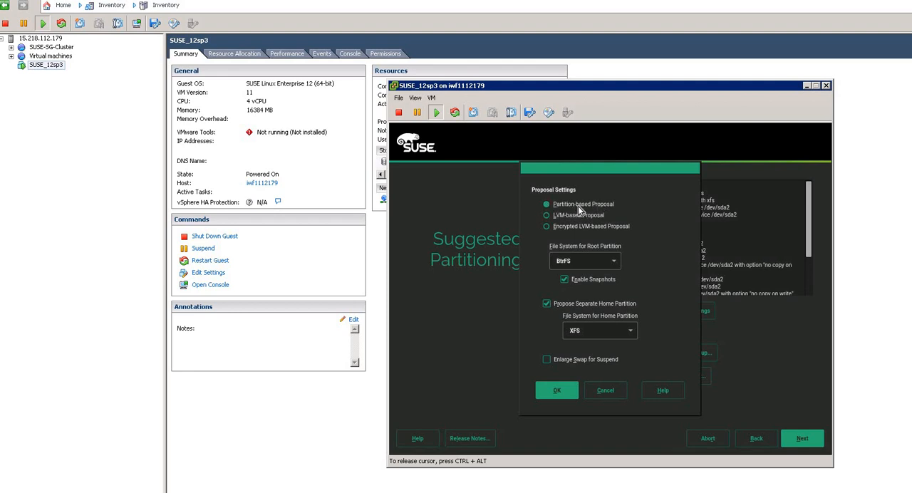
click(613, 261)
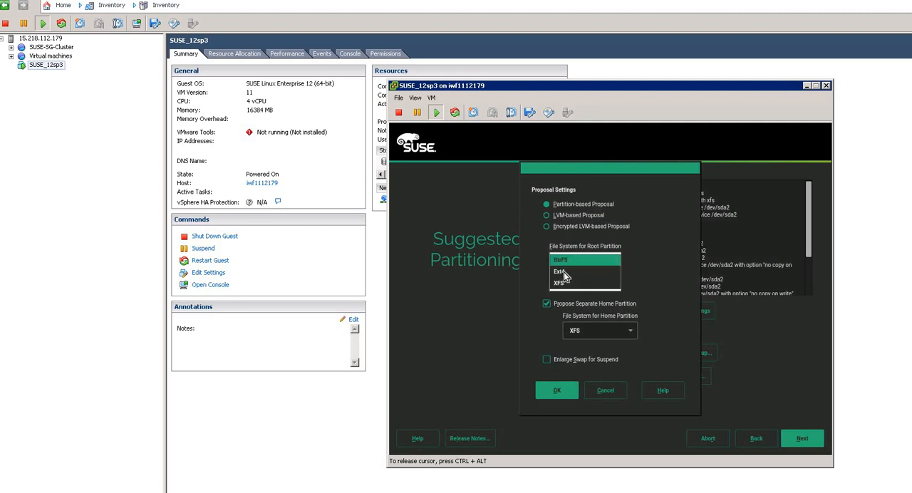
click(663, 284)
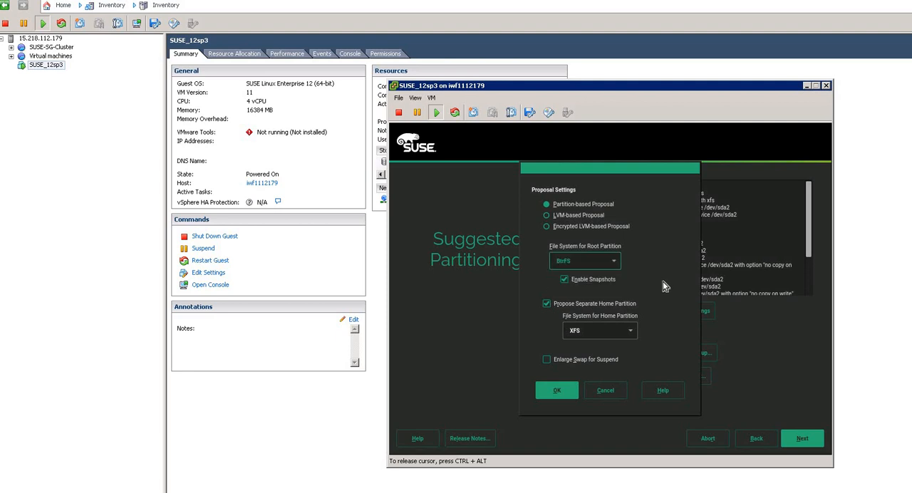
click(612, 330)
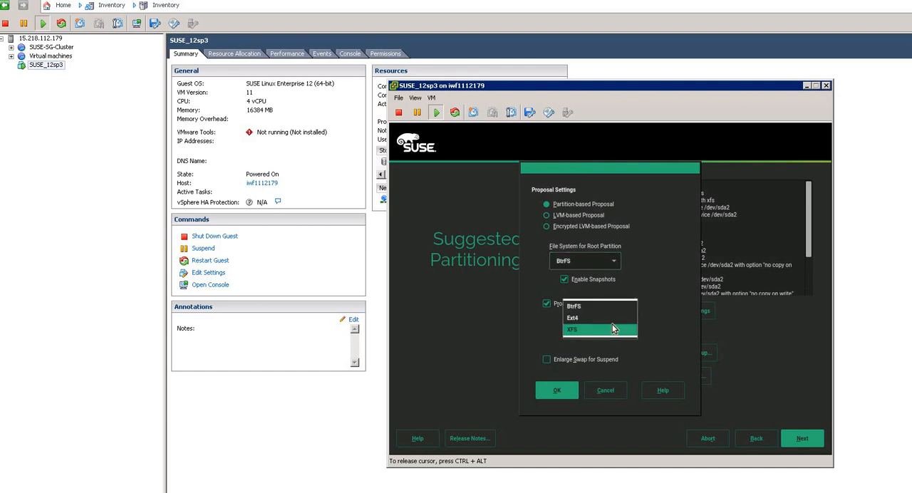
click(675, 354)
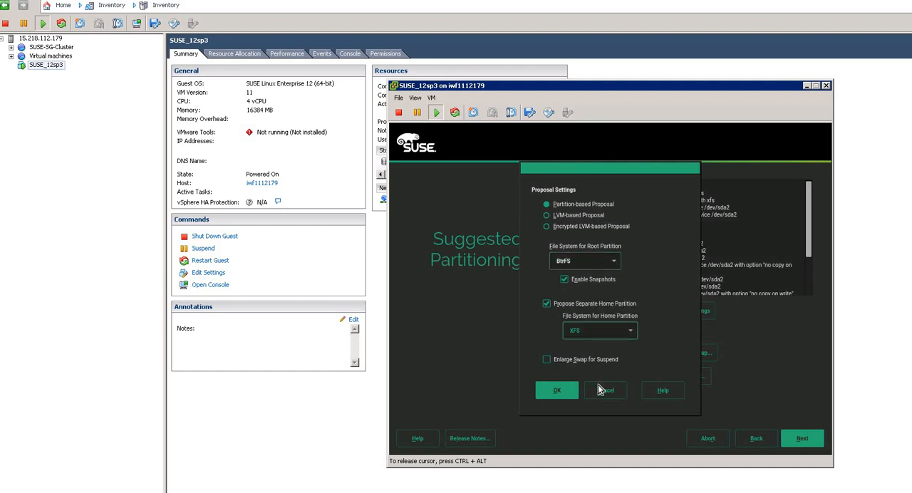
click(600, 391)
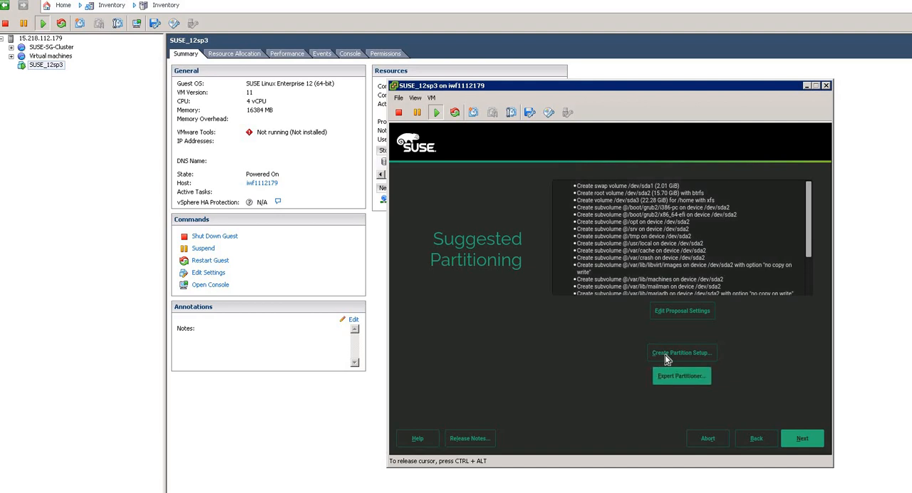
- Create a partition setup using custom partitioning for experts
click(711, 359)
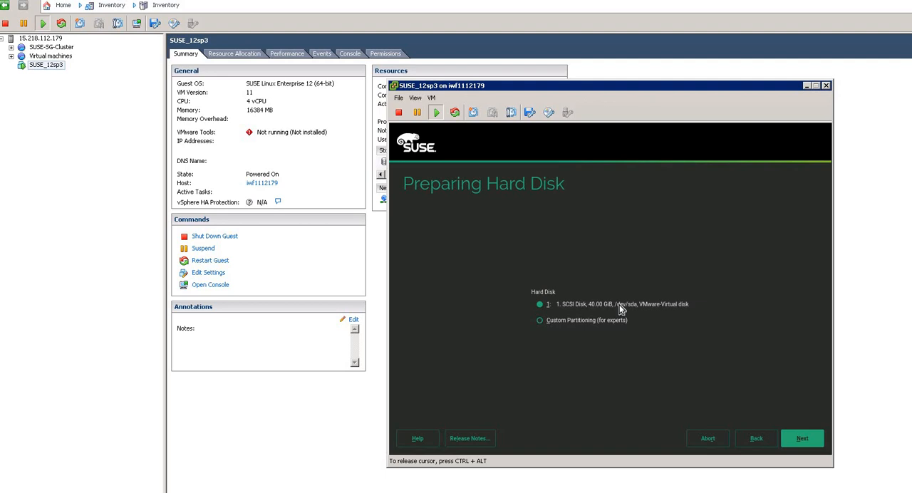
click(540, 320)
click(808, 442)
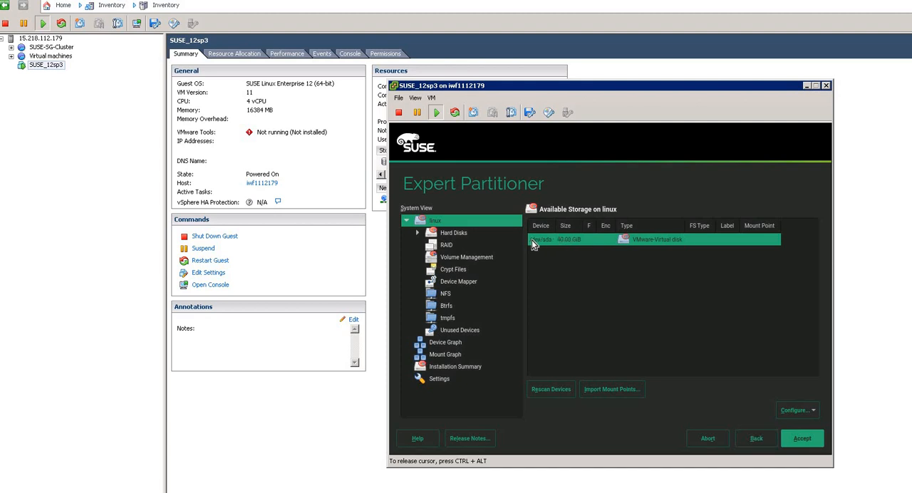
- Start adding a partition to the /dev/sda disk with Primary Partition as its type
right_click(605, 241)
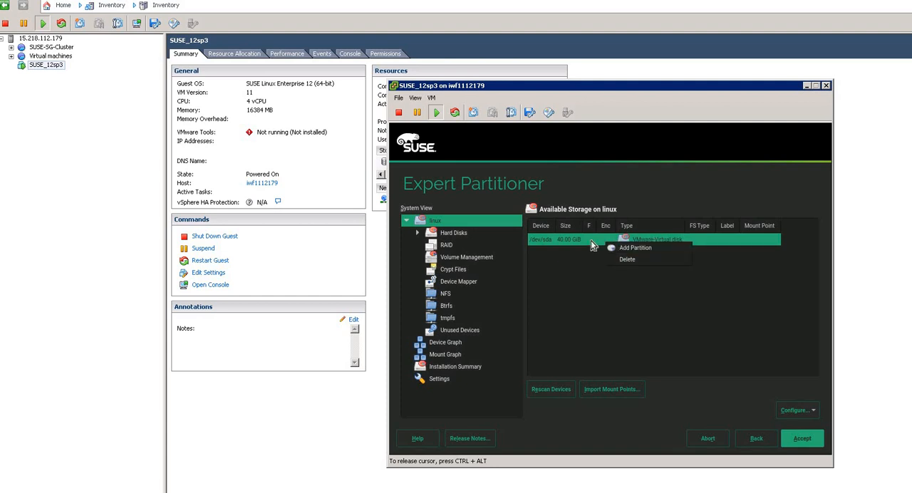
click(591, 240)
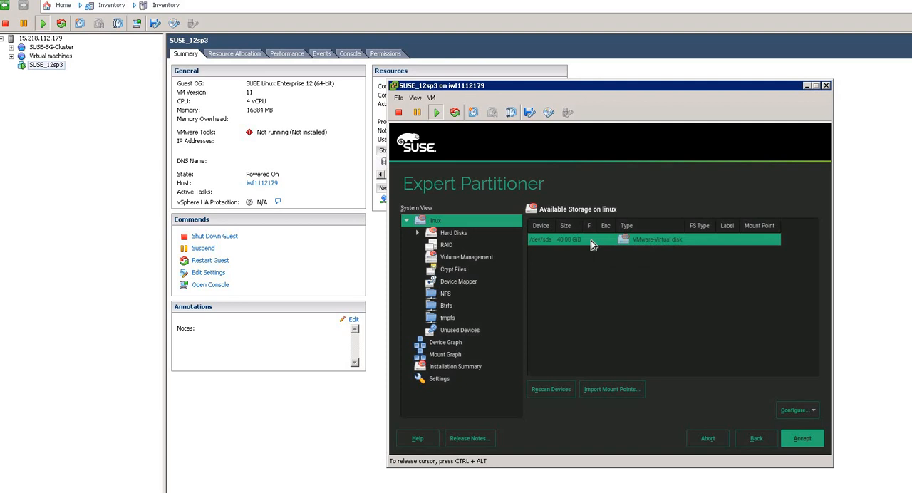
right_click(591, 240)
click(575, 241)
right_click(579, 241)
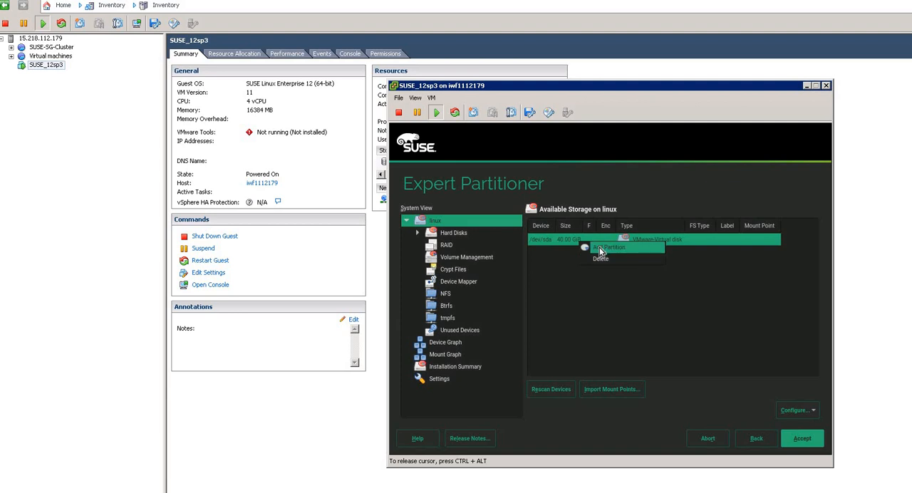
click(600, 249)
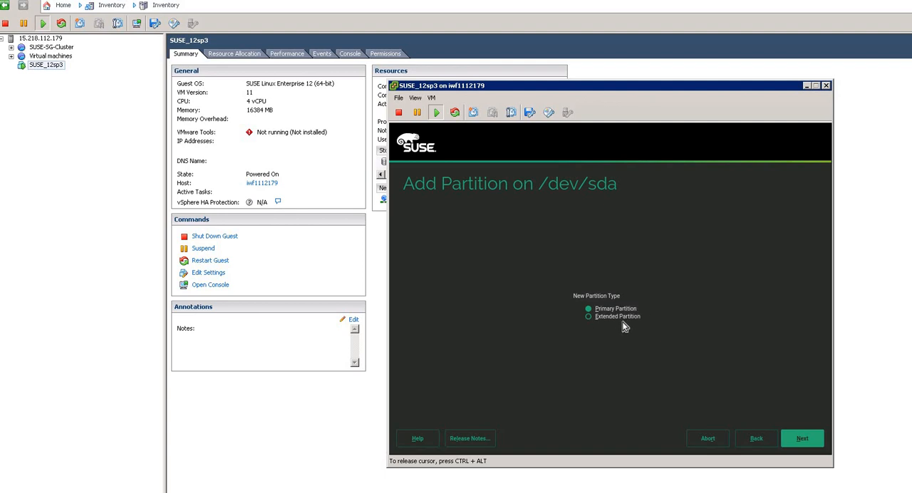
click(803, 442)
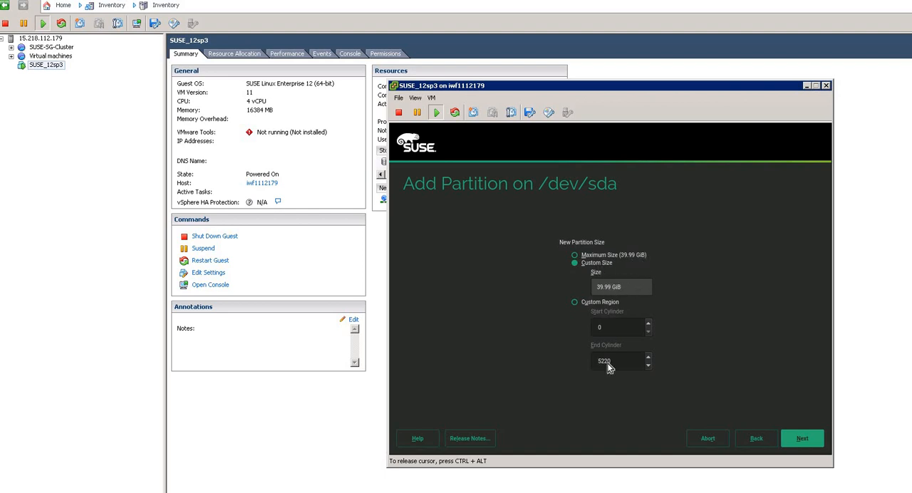
- Set the new partition's custom size to 20 GiB and continue
key(BackSpace)
key(BackSpace)
key(BackSpace)
key(BackSpace)
key(BackSpace)
text(20)
click(801, 440)
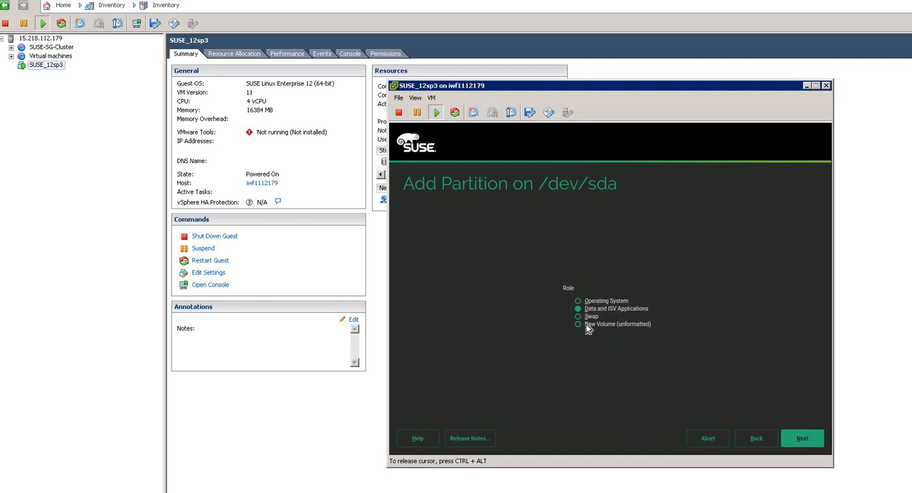
- Give the partition the Operating System role, format it as Ext4 mounted at / and finish adding it
click(600, 300)
click(802, 439)
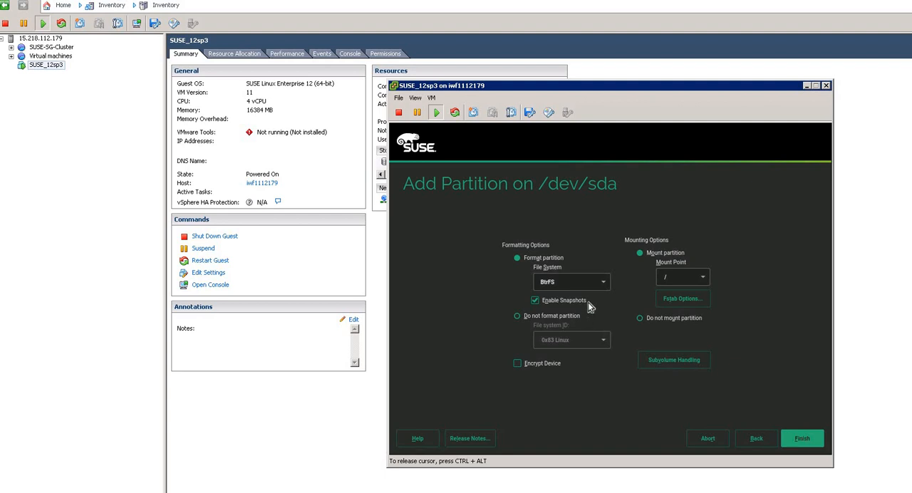
click(603, 285)
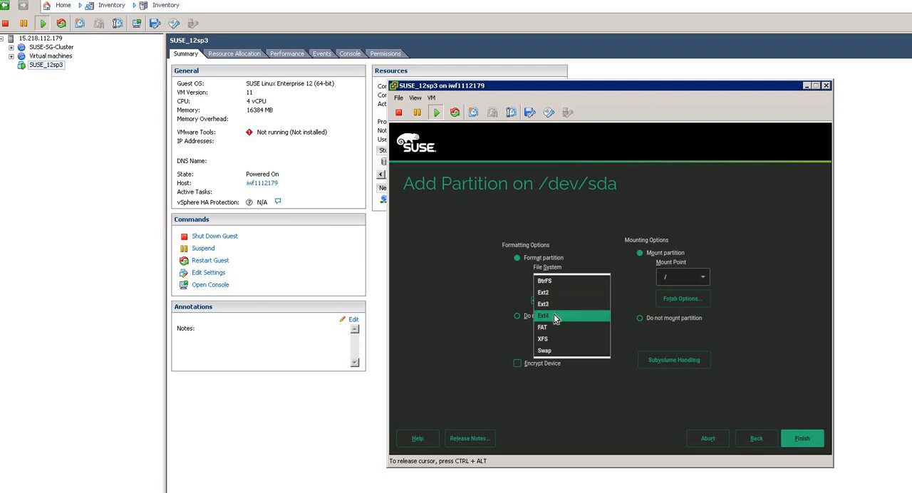
click(555, 318)
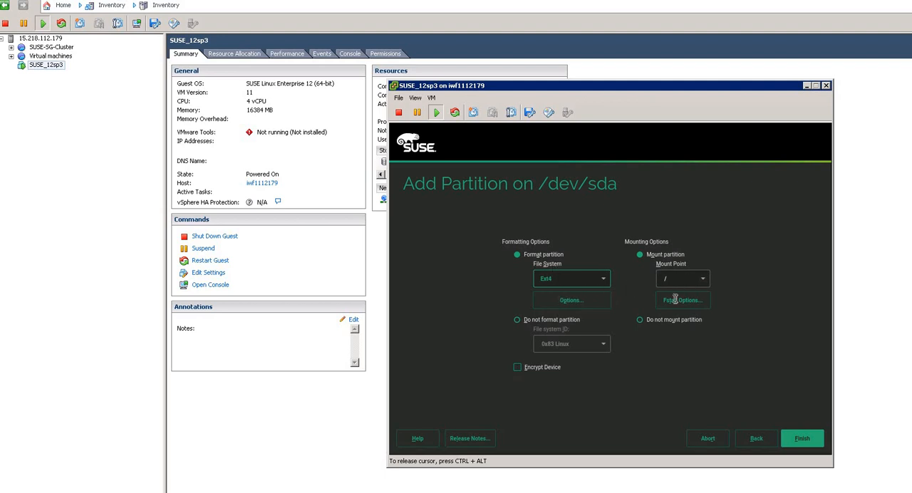
click(800, 440)
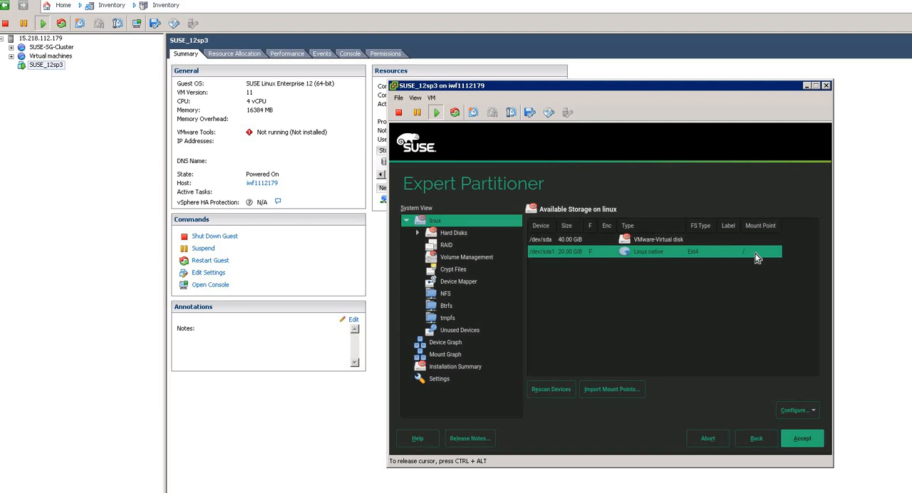
- Start adding another Primary Partition on the /dev/sda disk with a custom size of 15 GiB
click(569, 239)
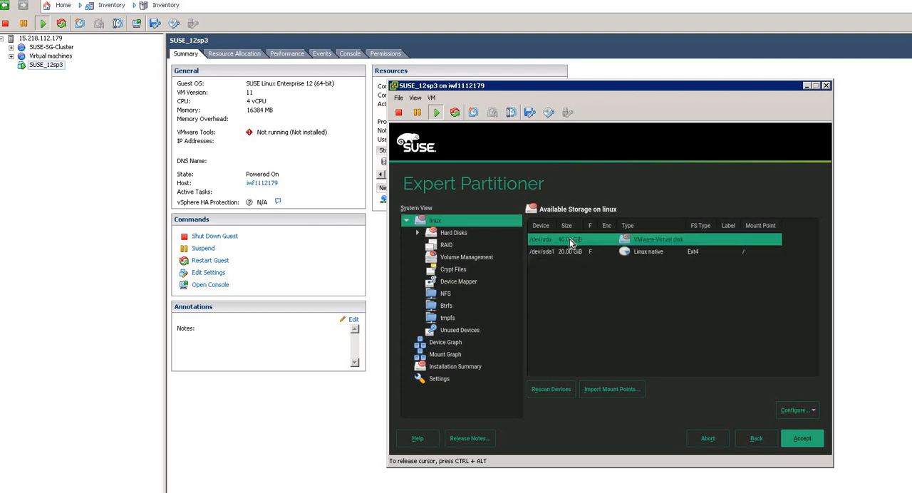
right_click(569, 238)
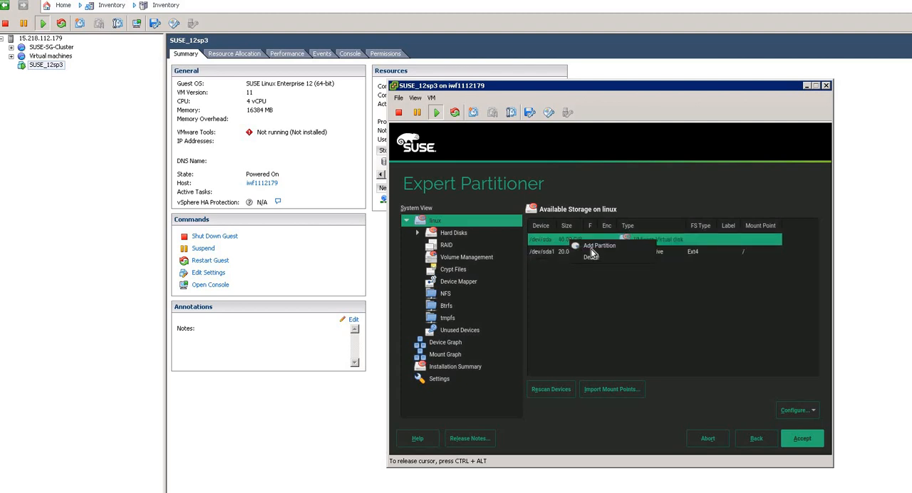
click(591, 249)
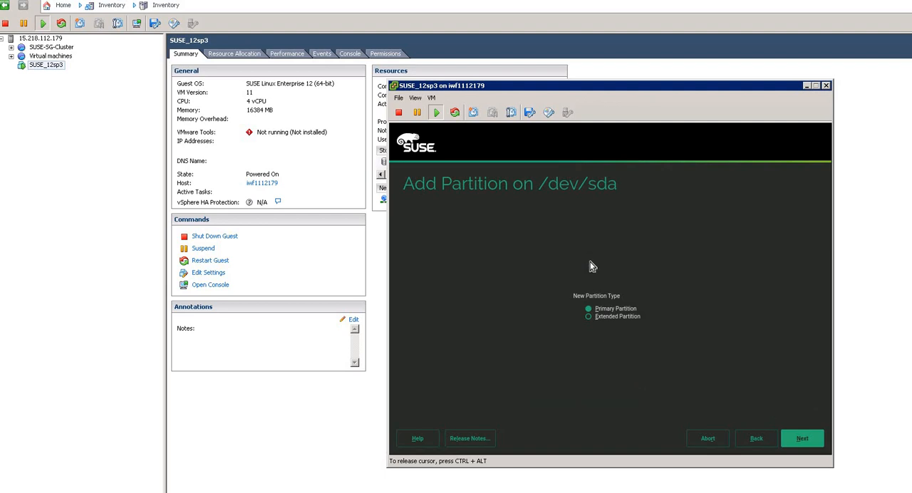
click(817, 443)
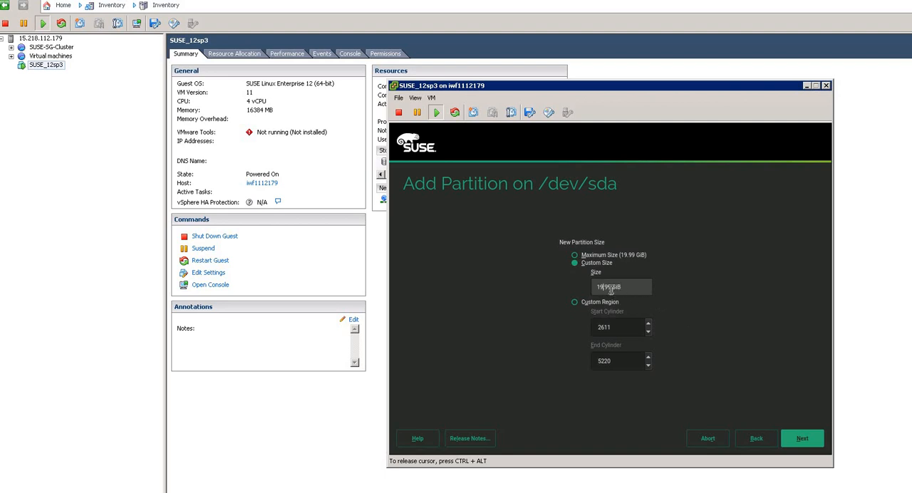
drag(611, 289, 597, 287)
key(BackSpace)
click(802, 439)
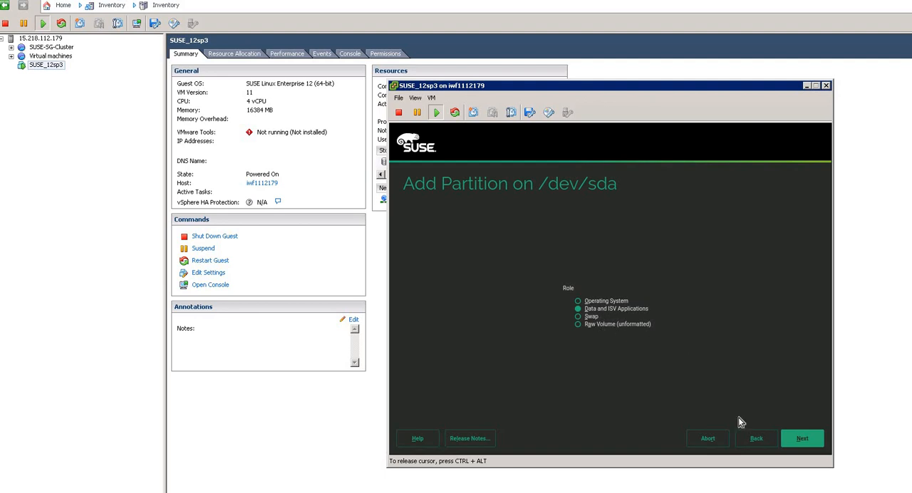
- Keep the Data and ISV Applications role, format the partition as Ext4 mounted at /home and finish adding it
click(802, 439)
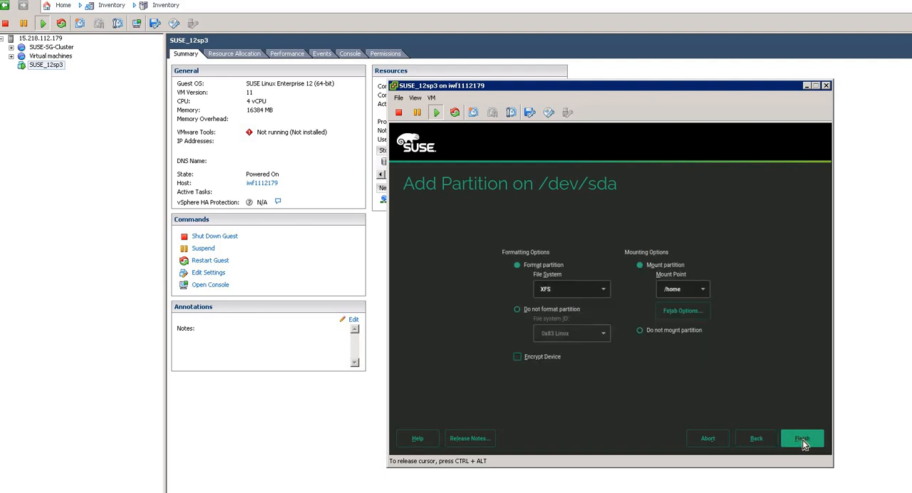
click(704, 279)
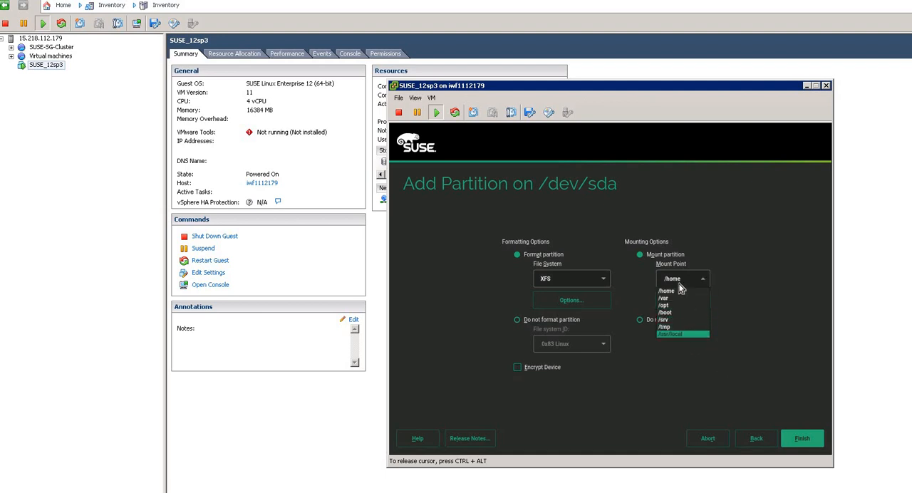
click(680, 289)
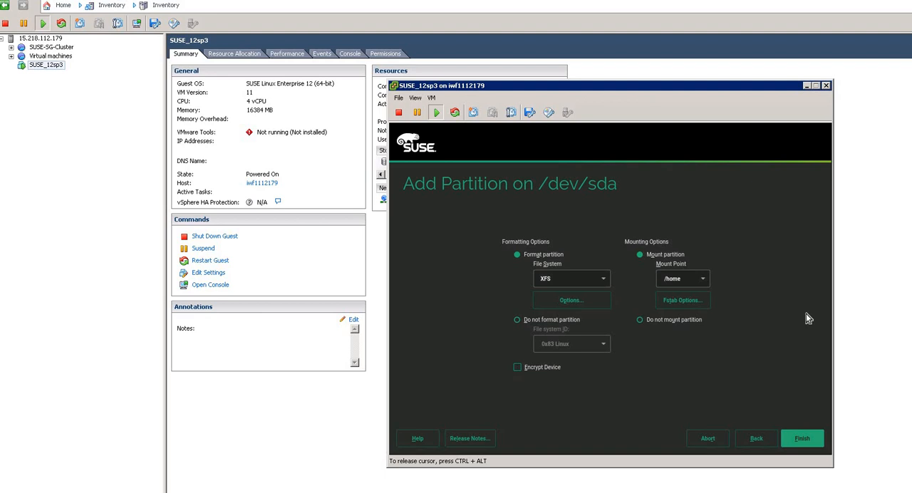
click(602, 280)
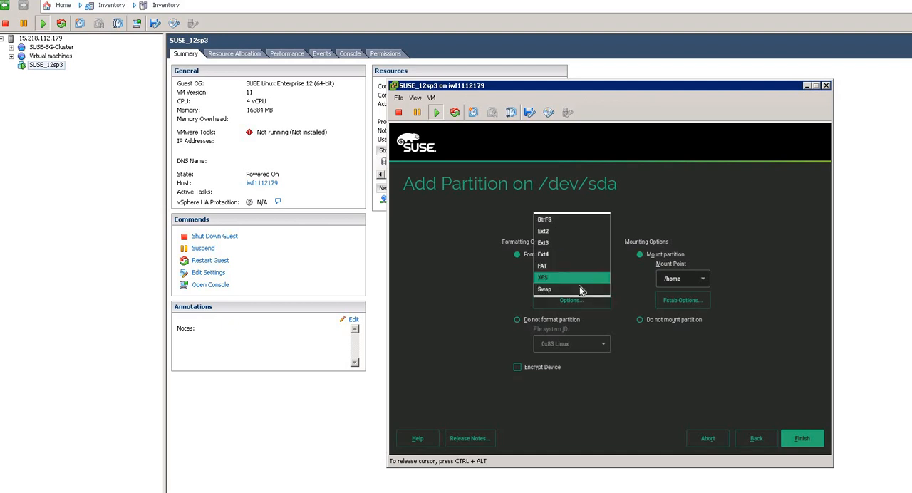
click(550, 255)
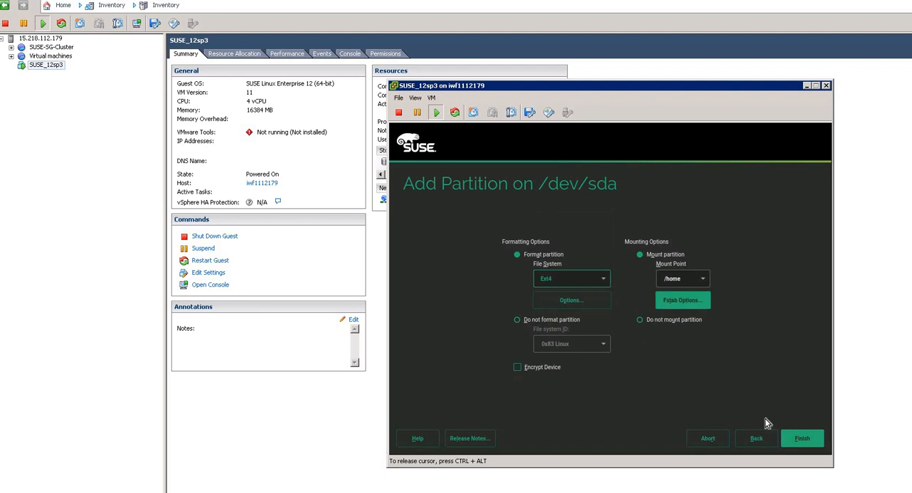
click(796, 442)
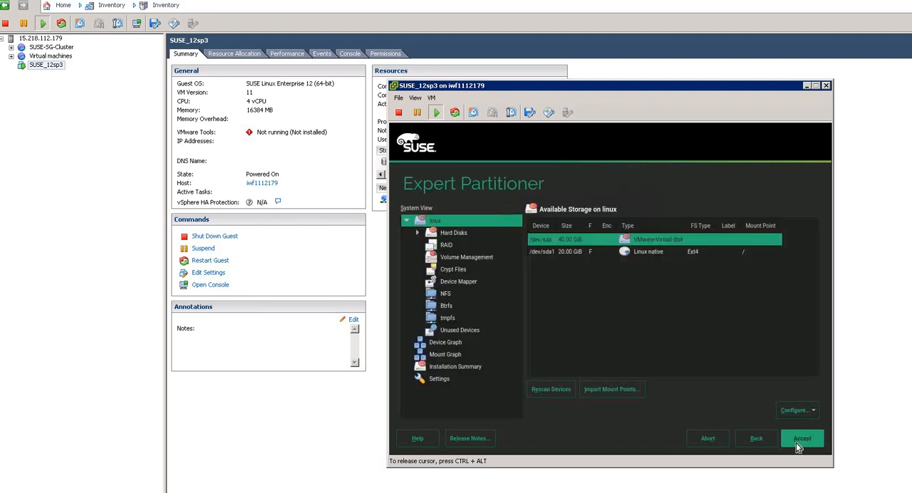
- Start adding a third Primary Partition on /dev/sda that uses the maximum available size
click(576, 240)
right_click(577, 239)
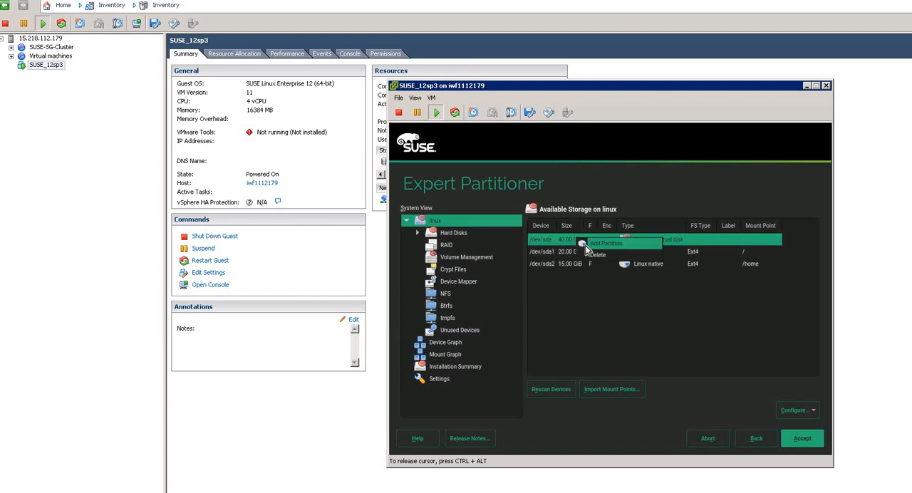
click(586, 244)
click(802, 440)
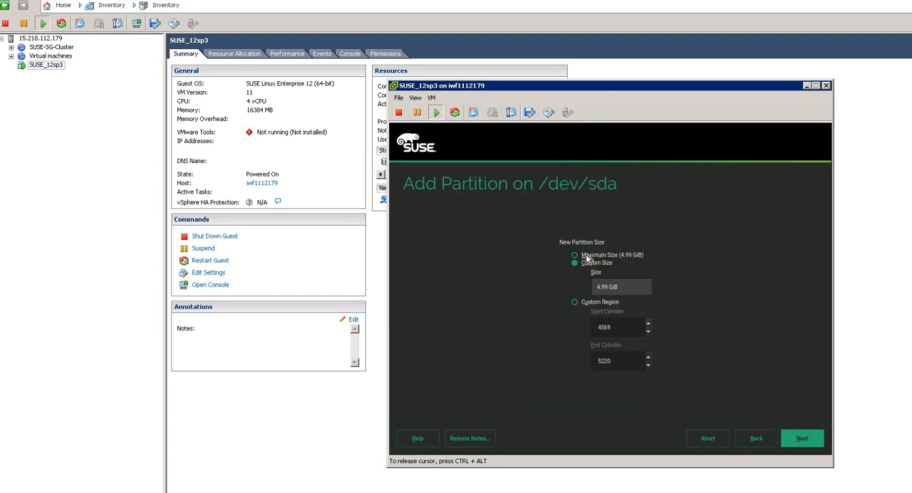
click(594, 256)
click(801, 438)
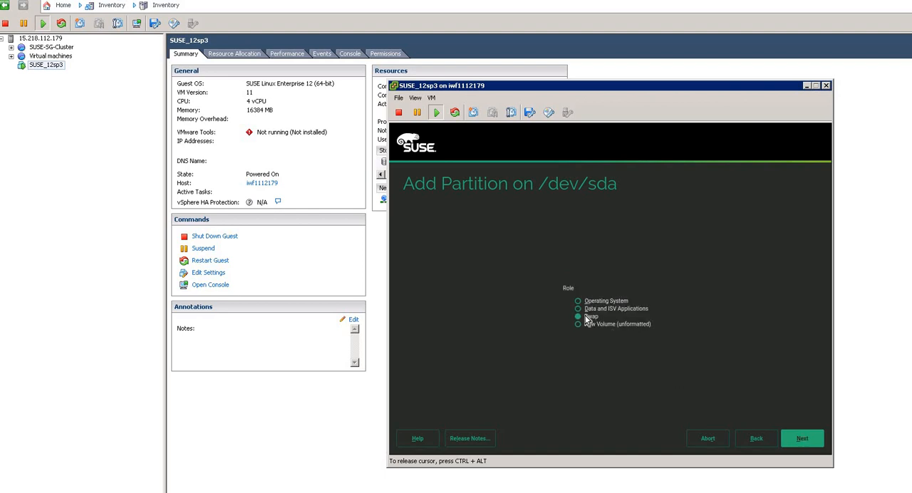
- Finish the new partition with the Swap role and swap mount point, and accept the partition layout
click(801, 438)
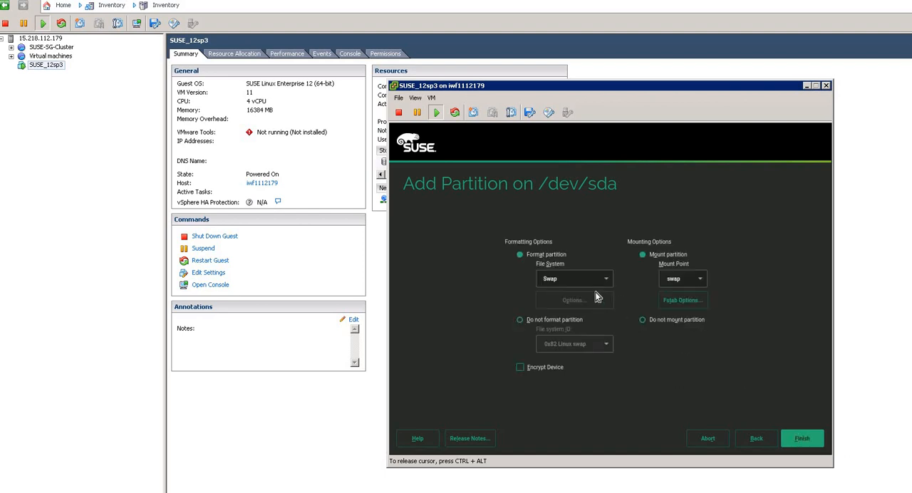
click(812, 443)
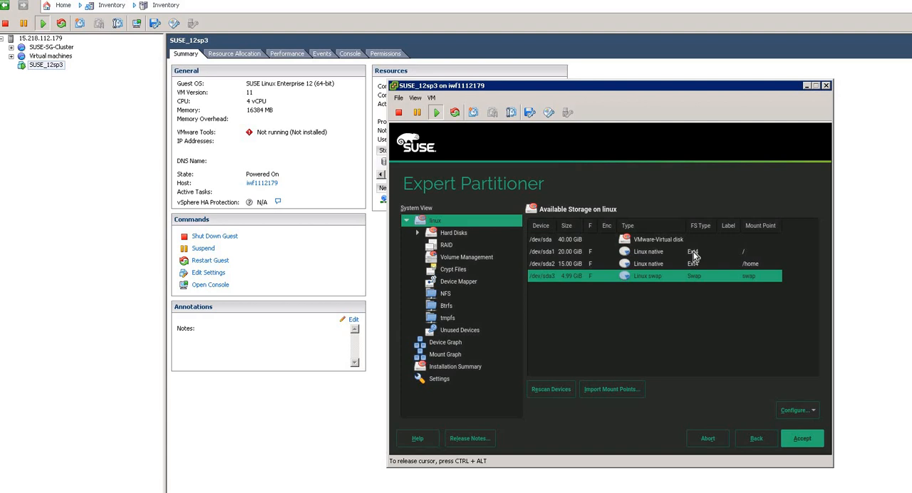
click(803, 439)
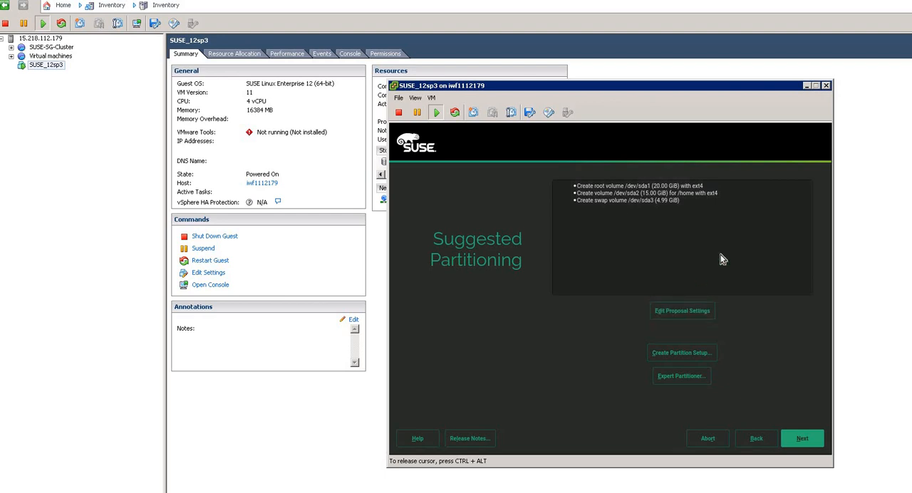
click(800, 443)
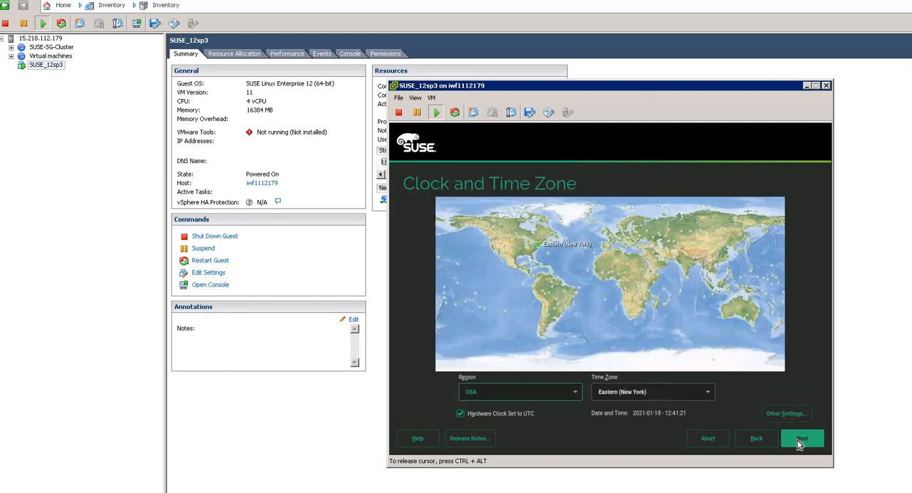
- Set the region to Asia and the time zone to Kolkata, leaving the date and time settings as they are, and continue
click(689, 265)
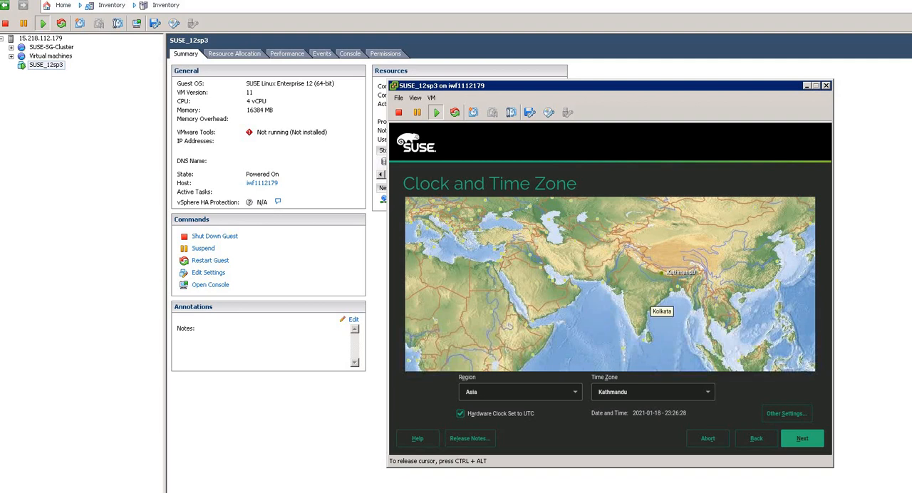
click(647, 289)
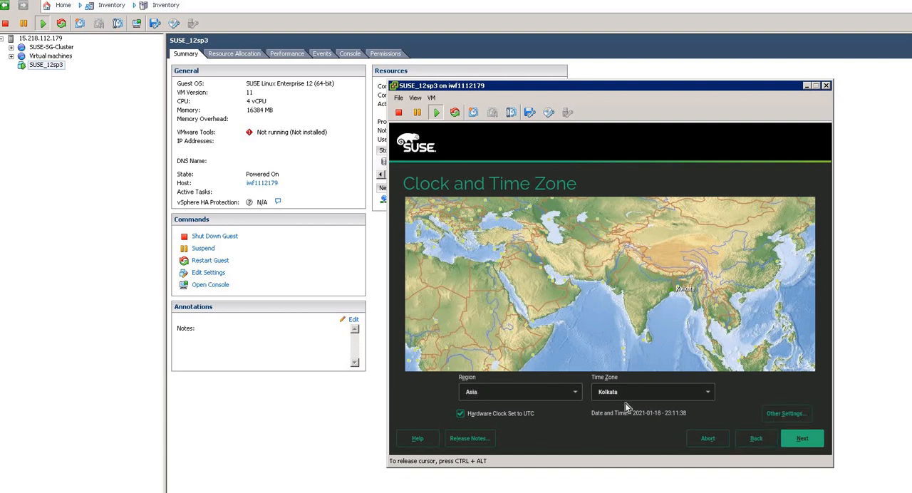
click(786, 414)
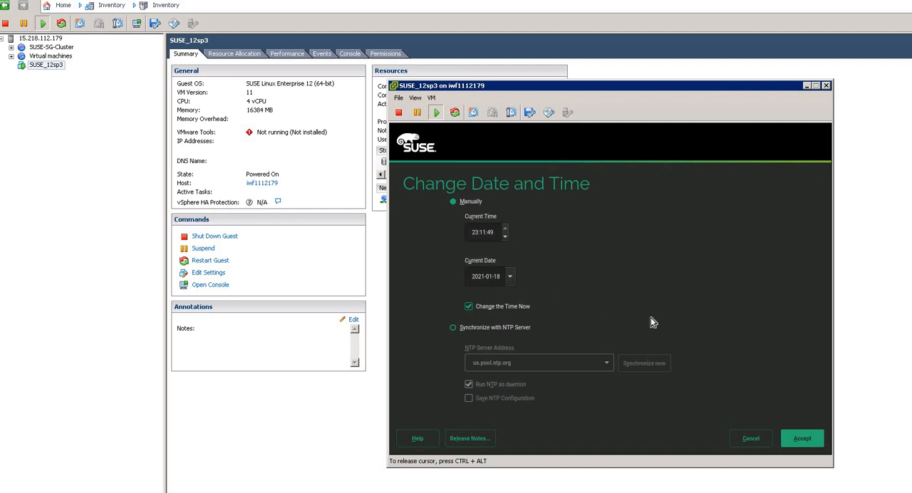
click(751, 441)
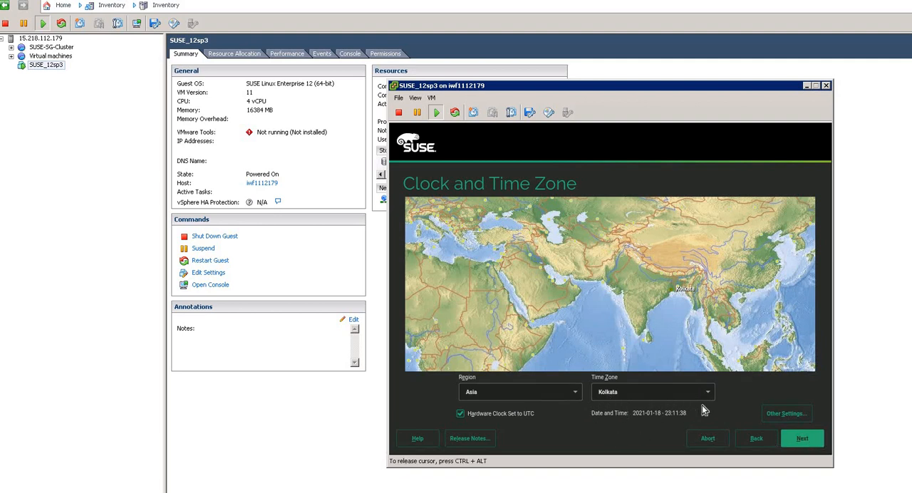
click(803, 439)
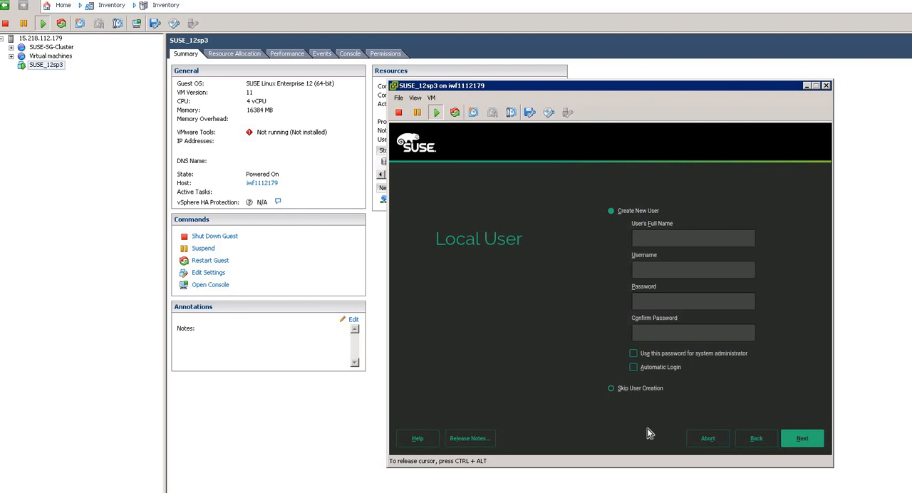
- Create a new local user named test, enter and confirm the user's password, and continue
click(633, 391)
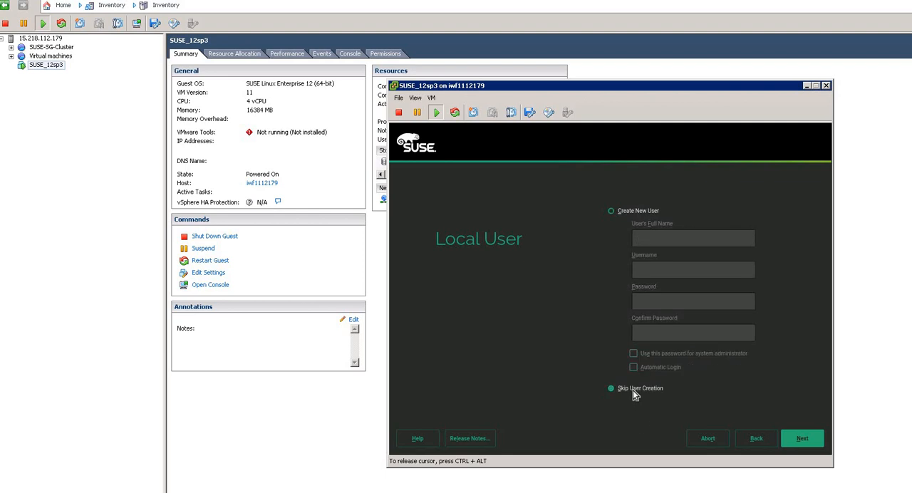
click(628, 211)
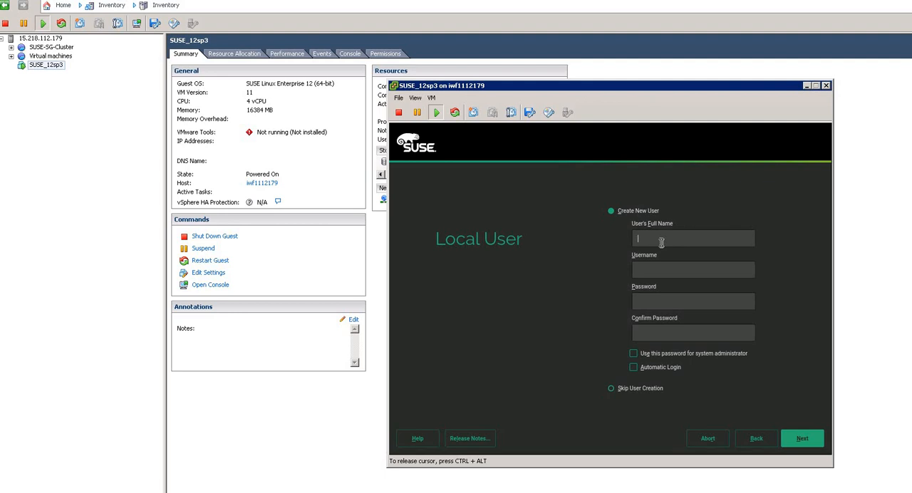
text(test)
click(653, 302)
text(testtesttesttest)
click(801, 445)
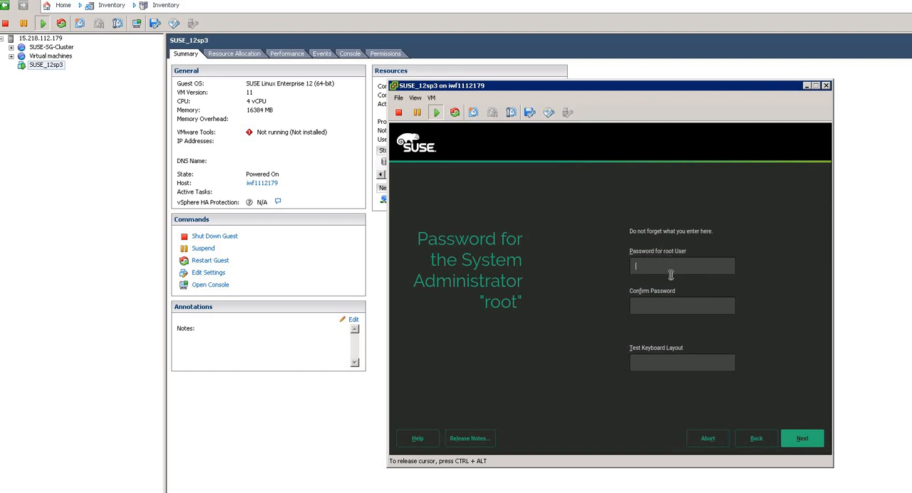
- Enter and confirm the root user's password and continue to the installation settings
text(****************)
click(814, 440)
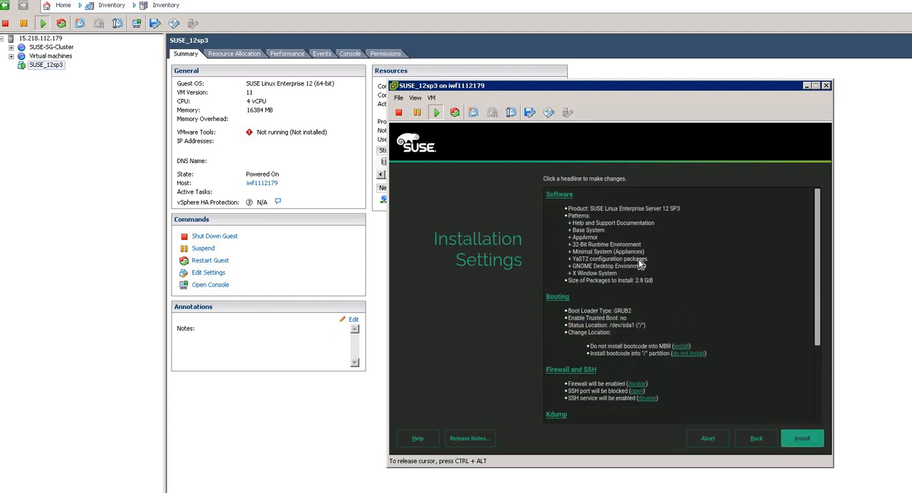
- Disable the firewall in the installation settings, and start and confirm the installation
click(637, 385)
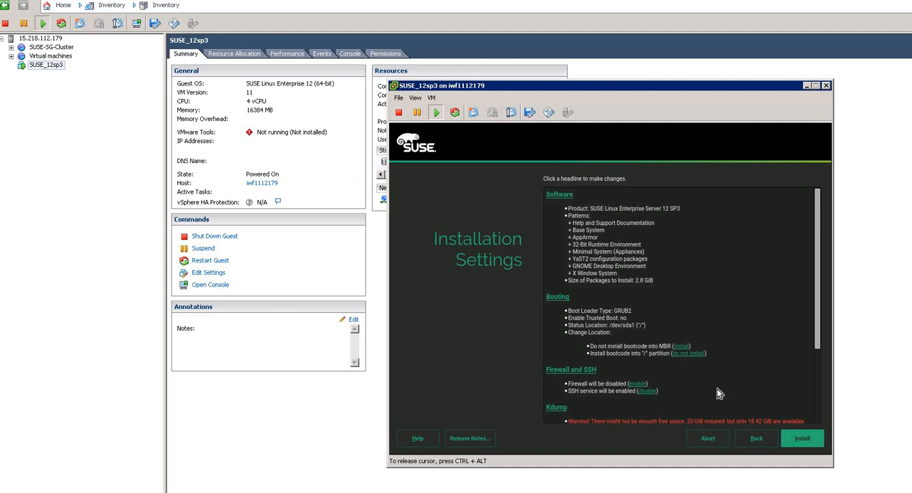
scroll(717, 388, down, 1)
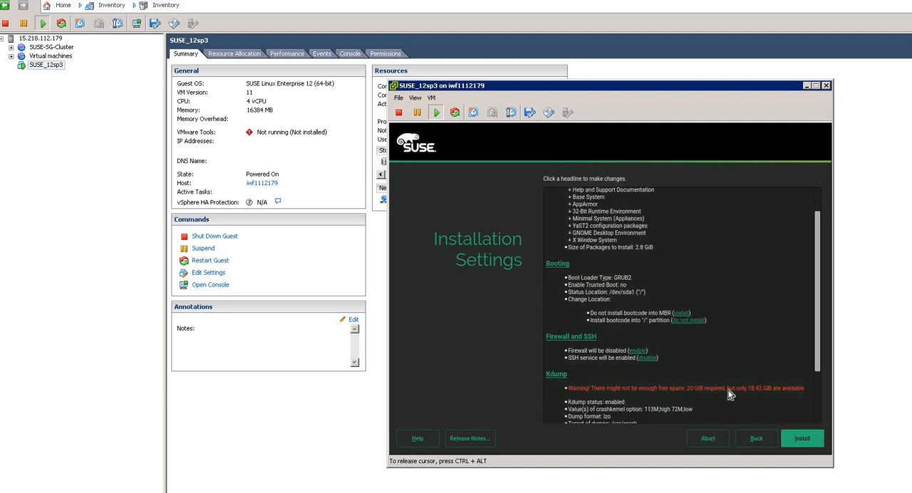
scroll(728, 395, down, 1)
scroll(729, 395, down, 2)
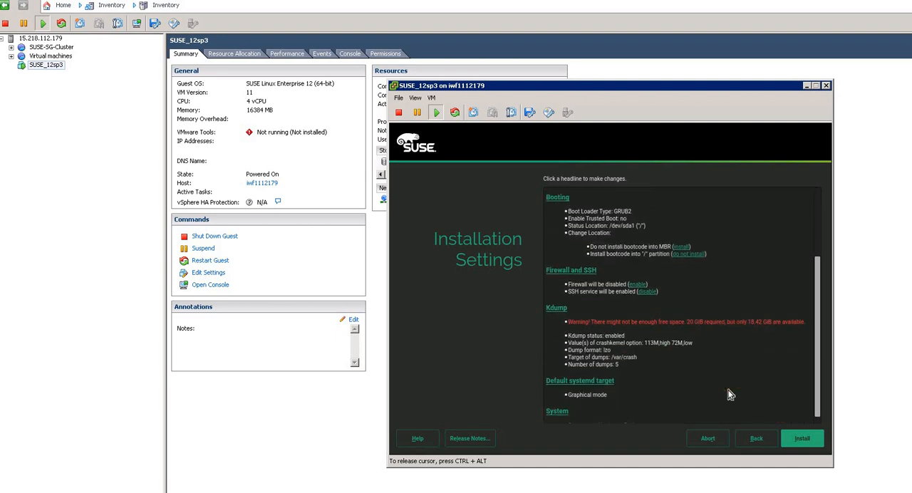
scroll(713, 299, up, 3)
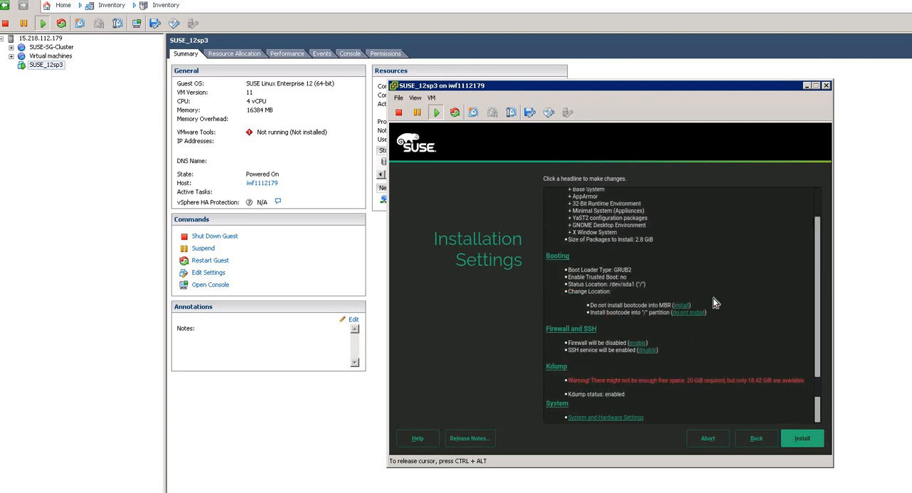
scroll(713, 297, down, 3)
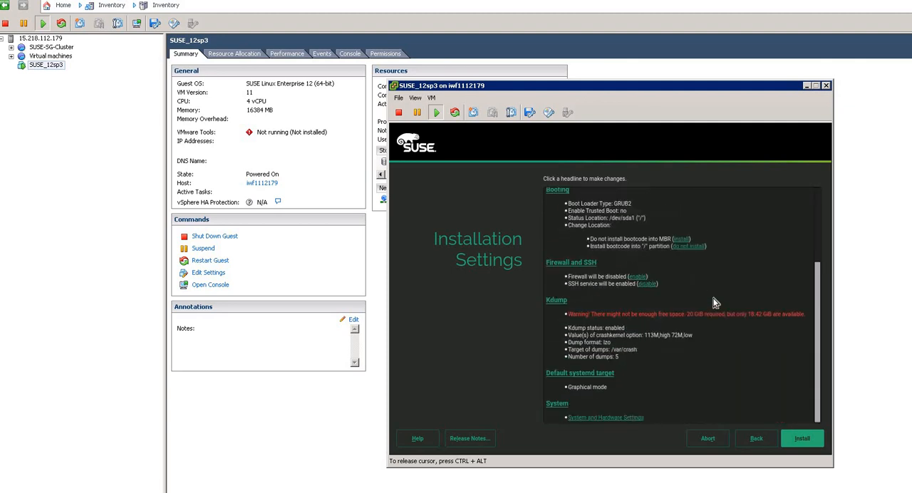
click(802, 439)
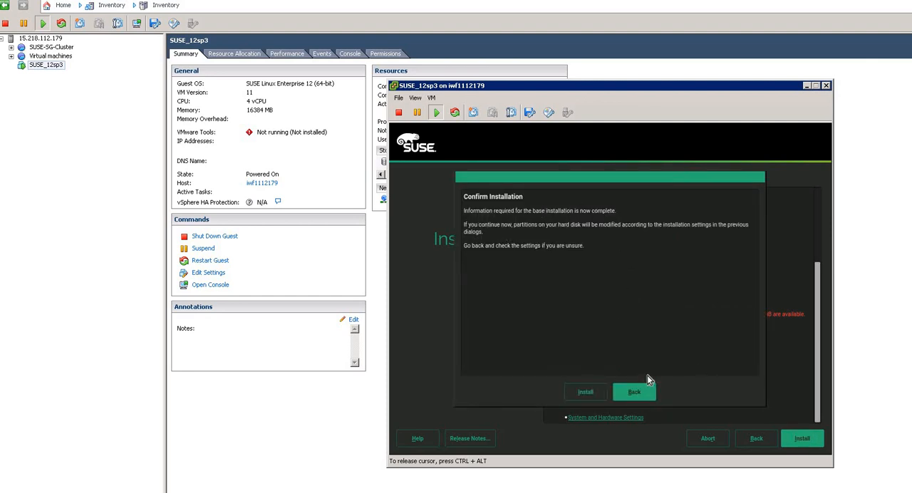
click(585, 396)
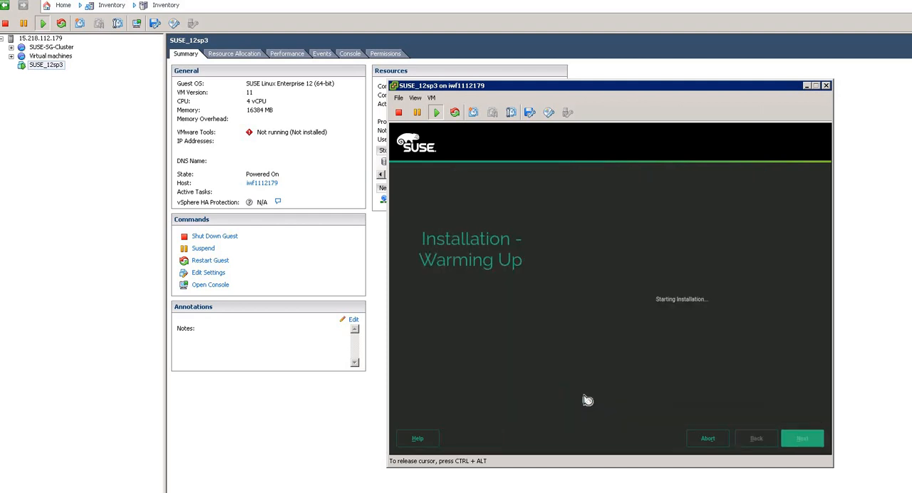
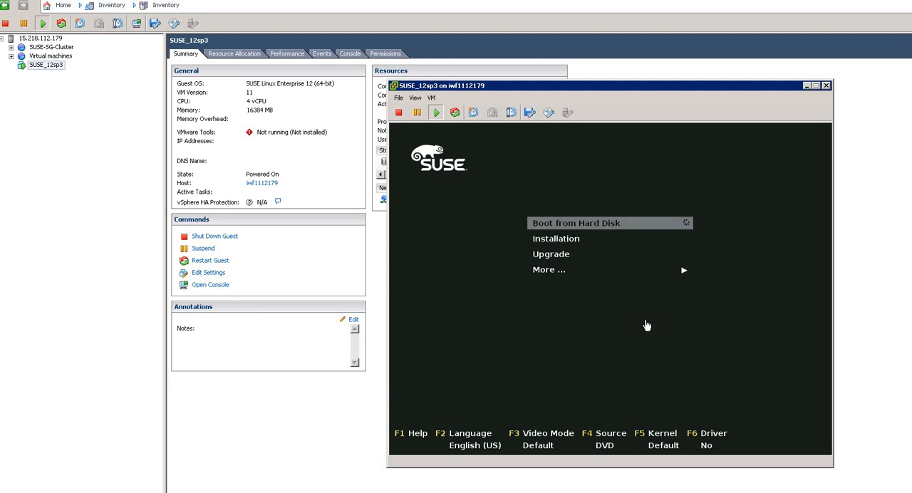
- Boot the virtual machine from its hard disk instead of starting the installation again
click(646, 325)
key(Down)
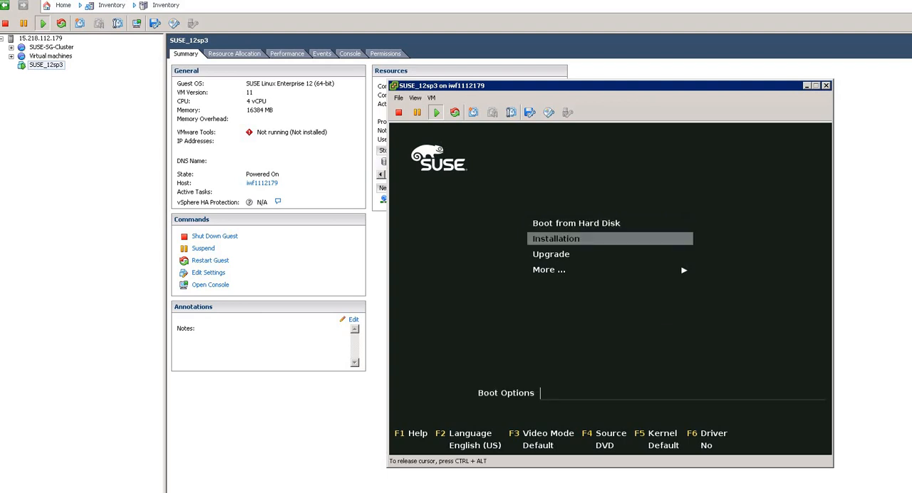
key(Up)
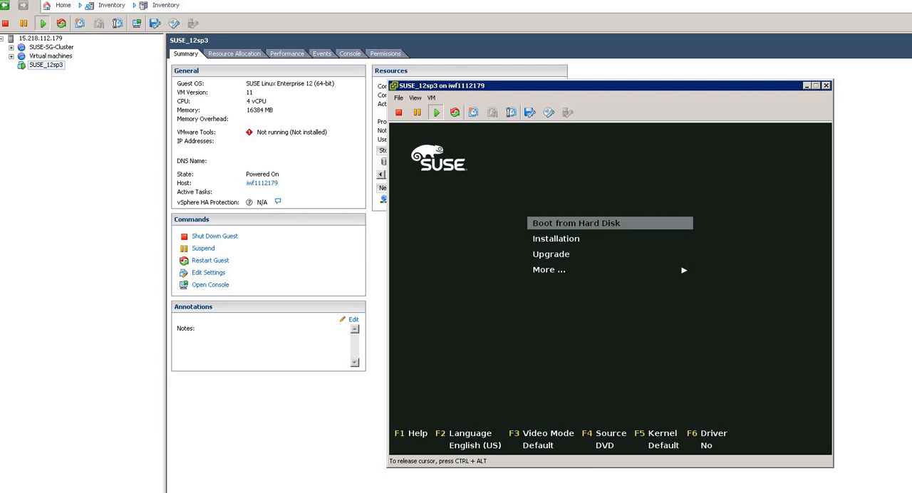
key(Return)
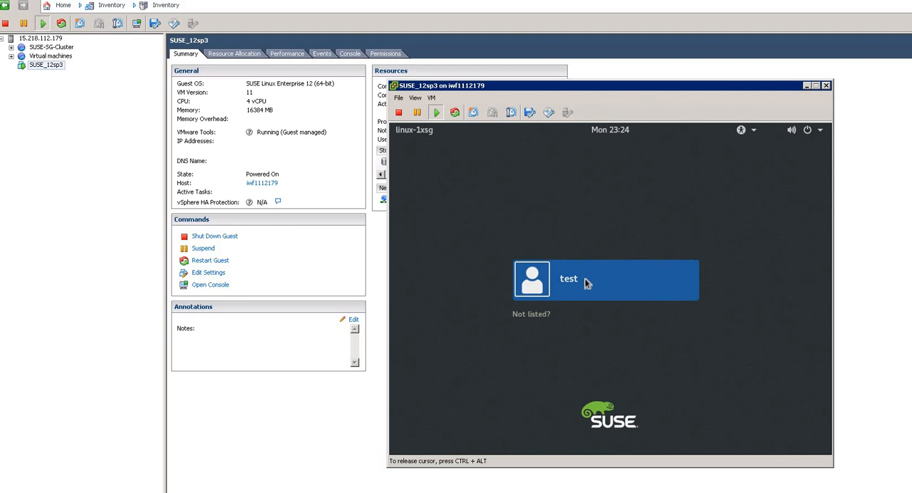
- Sign in to the desktop as the unlisted user root, entering the root account's password
click(538, 314)
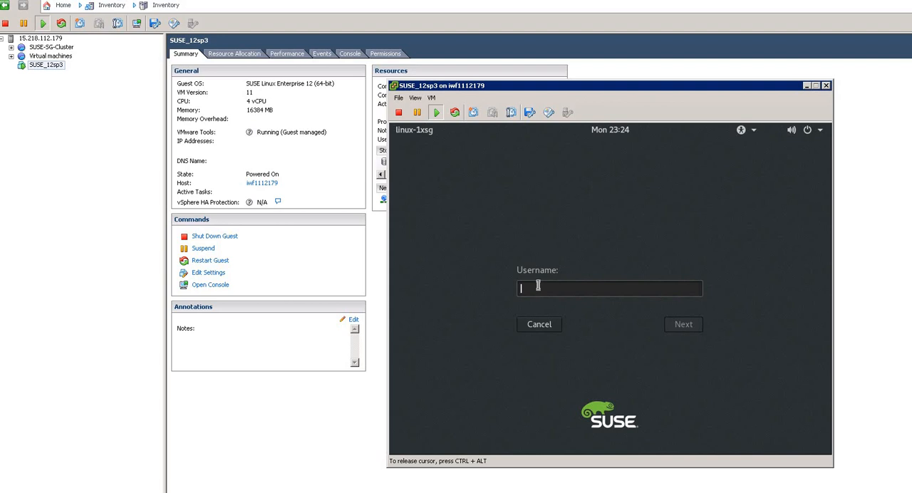
text(root)
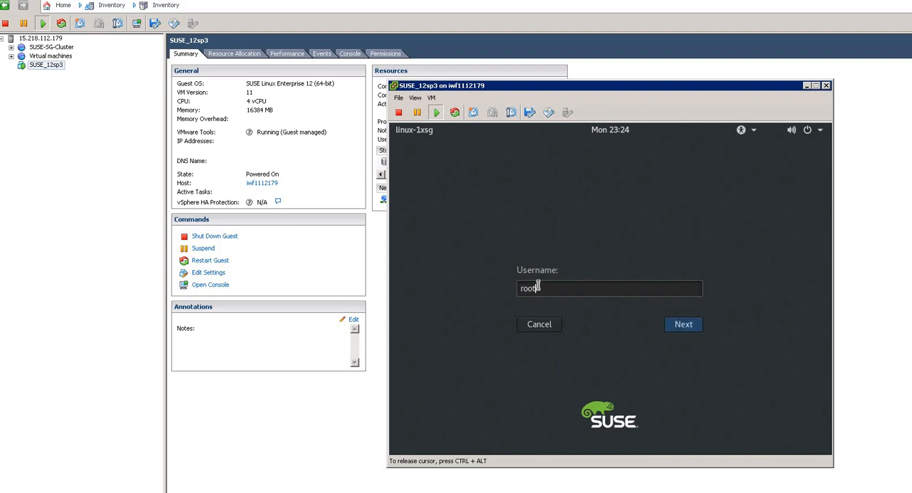
key(Return)
text(••)
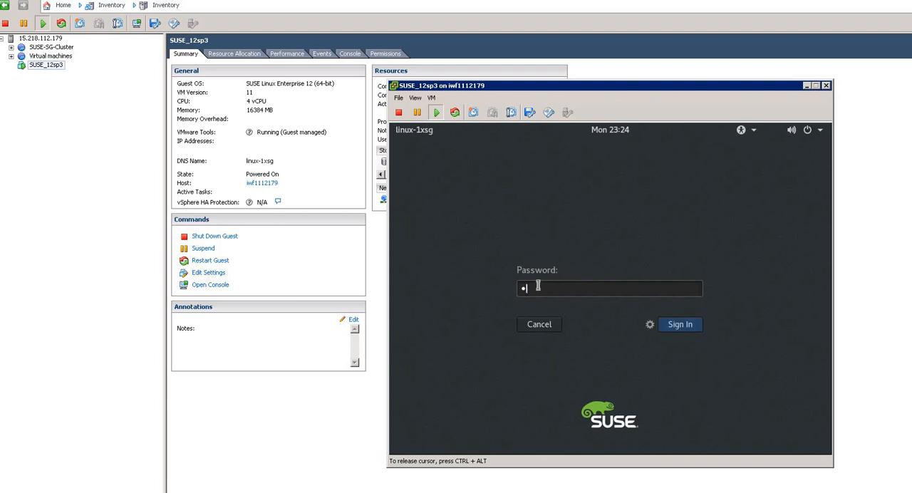
key(BackSpace)
key(BackSpace)
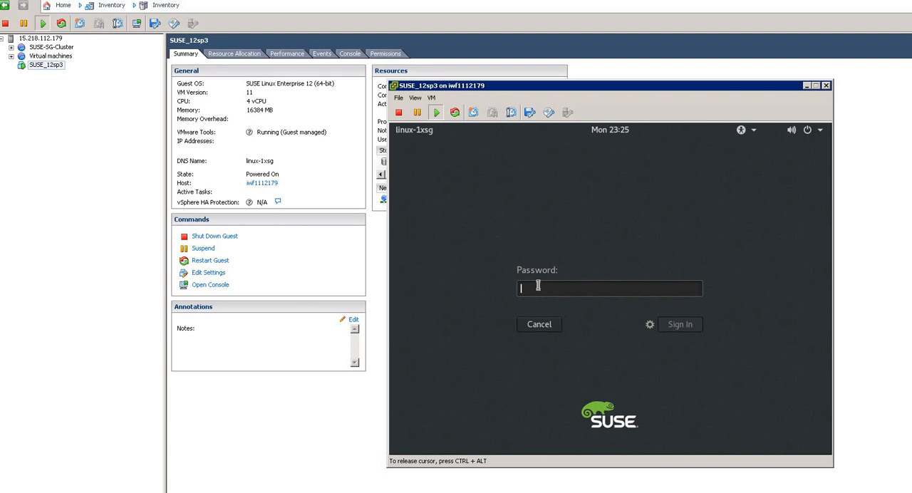
text(••••••••)
key(Return)
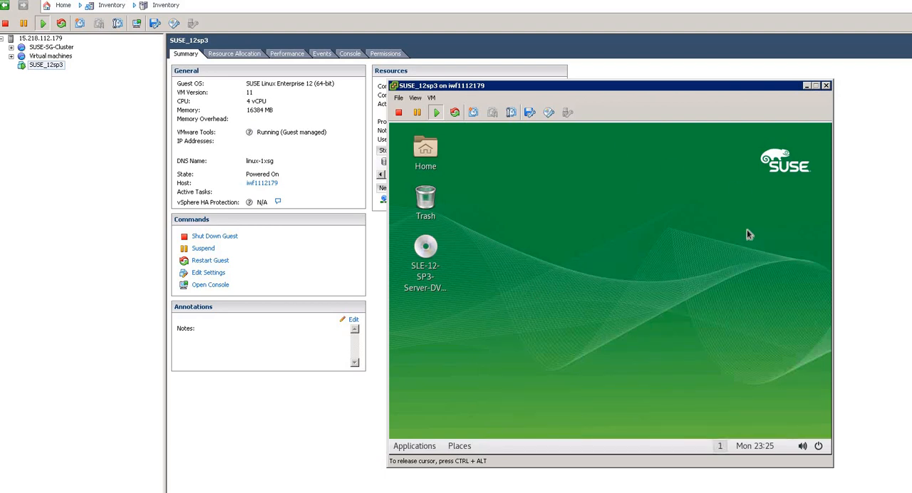
- Open a terminal from the desktop and check the system's host name with the hostname command
right_click(540, 213)
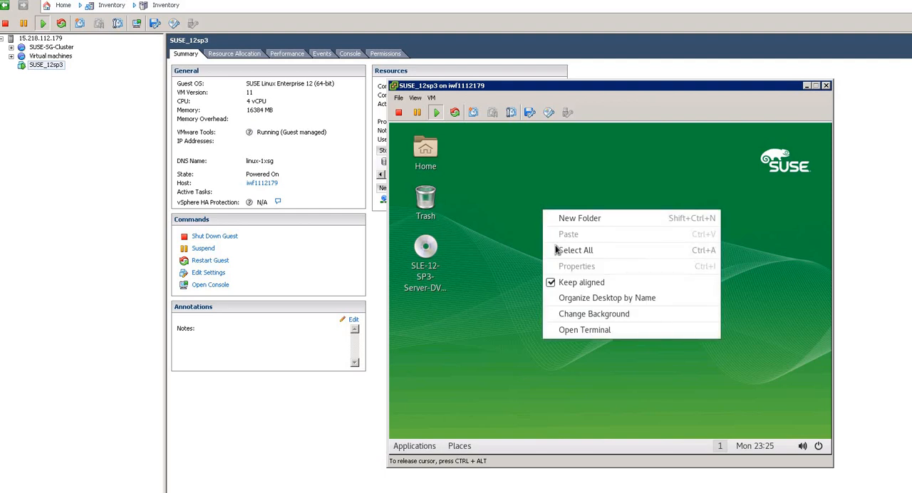
click(564, 332)
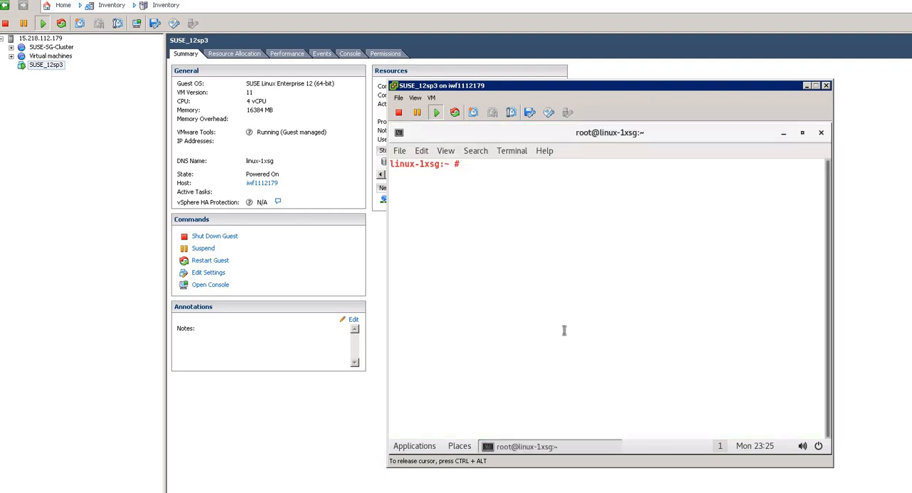
text(hostna)
text(,e)
key(BackSpace)
key(BackSpace)
text(me)
key(Return)
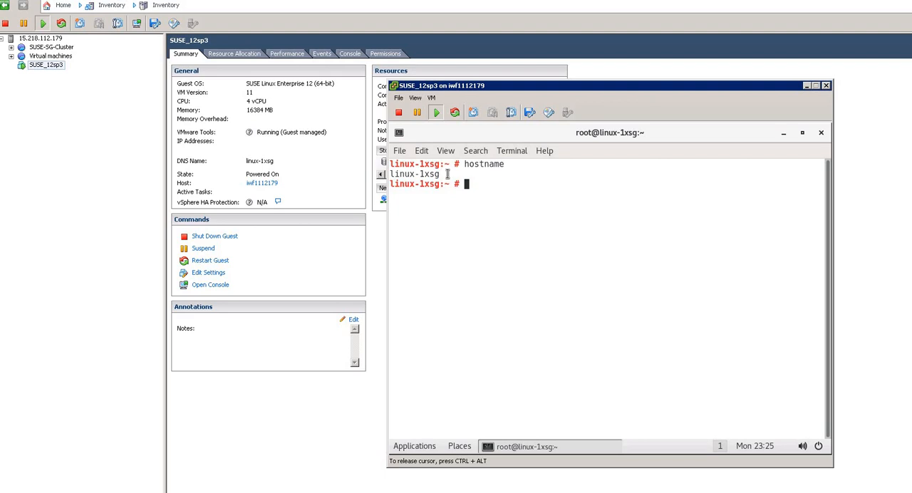
- List the configured network interfaces in the terminal with the ifconfig command
text(ifconfig)
key(Return)
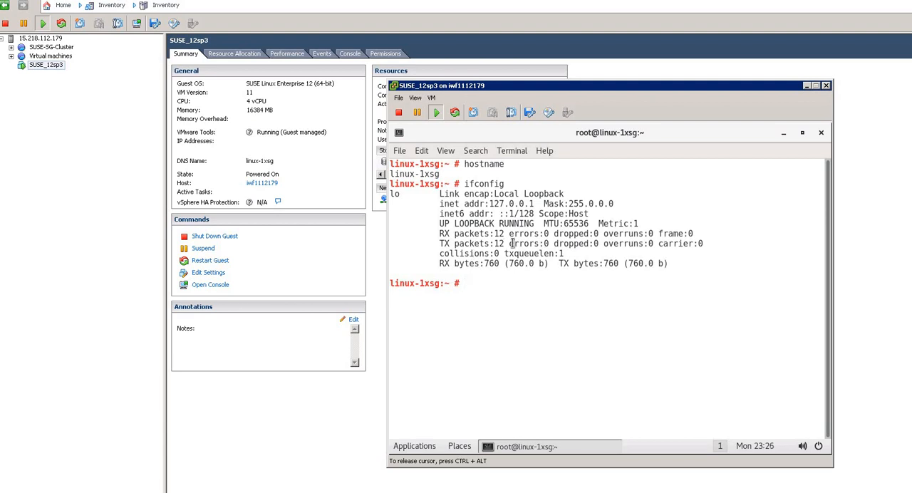
- Display the contents of /etc/os-release with cat and examine the operating system's name and version entries
text(cat /etc/os)
key(Tab)
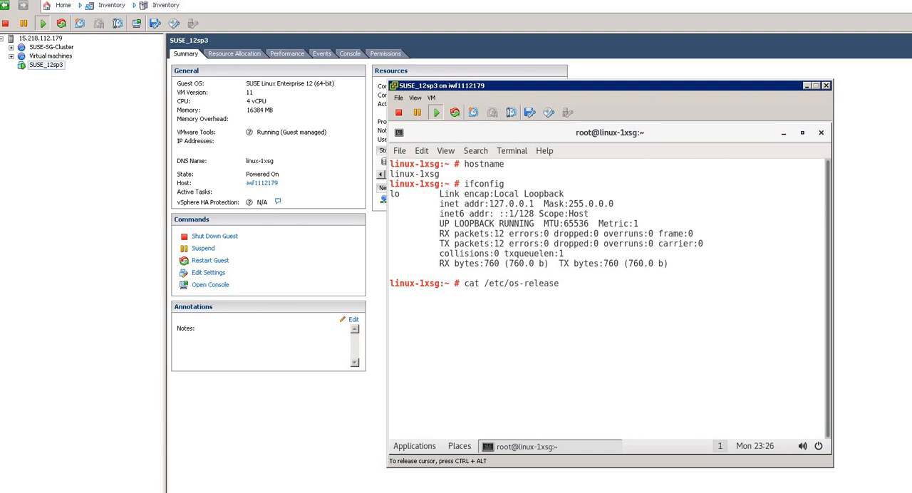
key(Return)
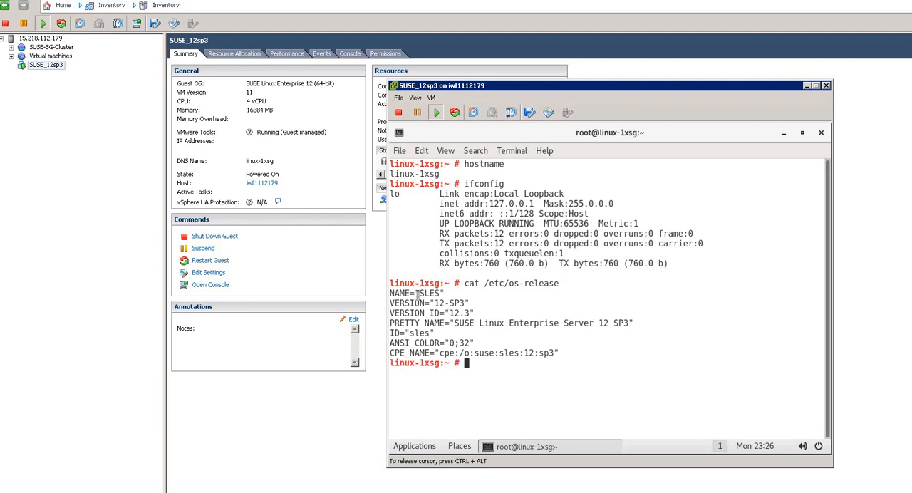
drag(418, 294, 469, 312)
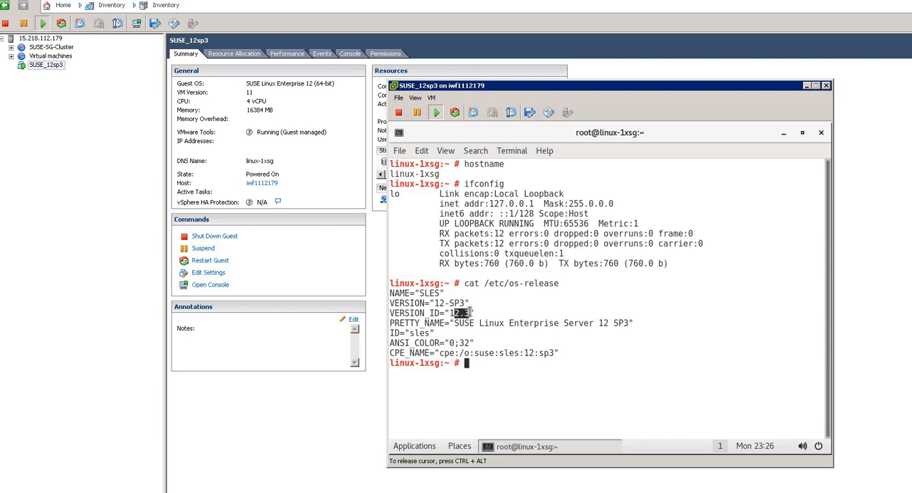